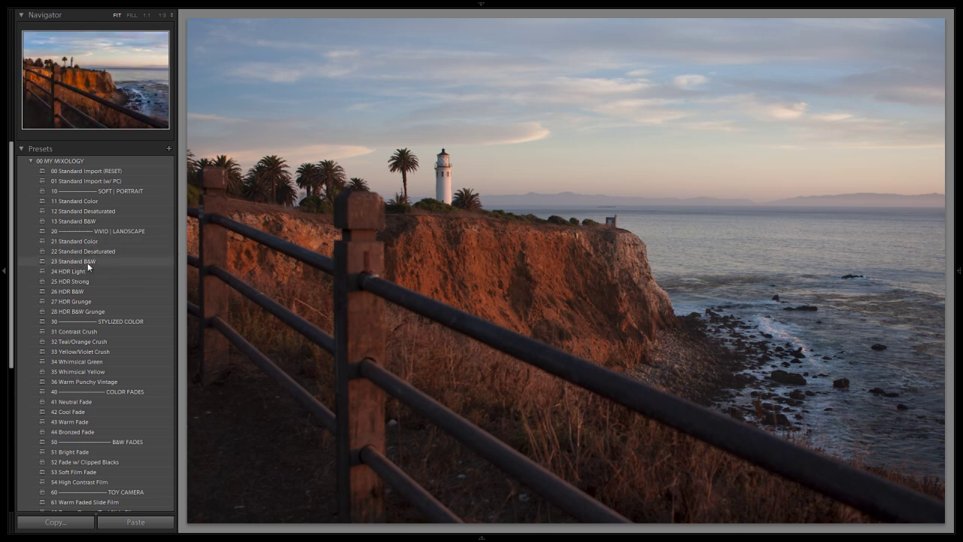
# Compare the 13 and 23 Standard B&W presets on the lighthouse photo, settling on 23 Standard B&W.
pyautogui.click(96, 221)
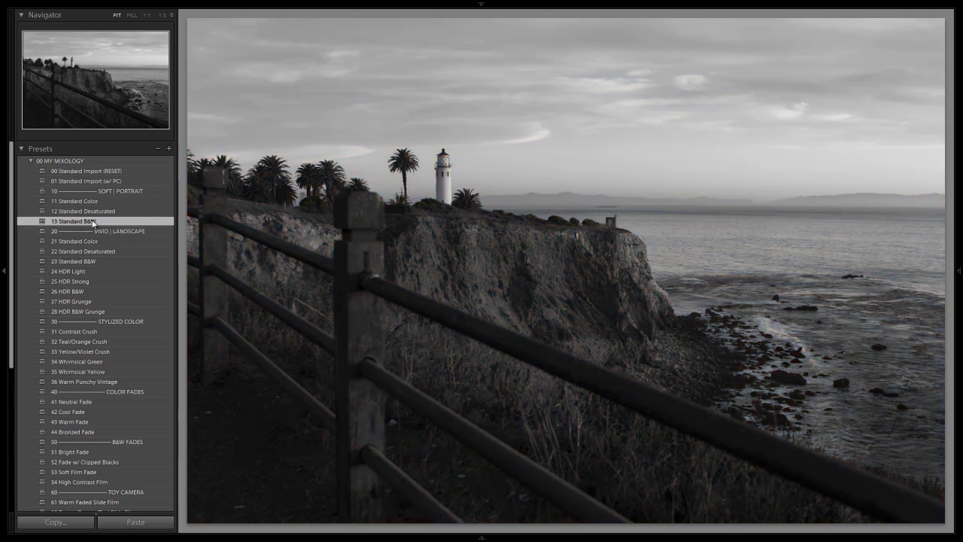
pyautogui.click(89, 262)
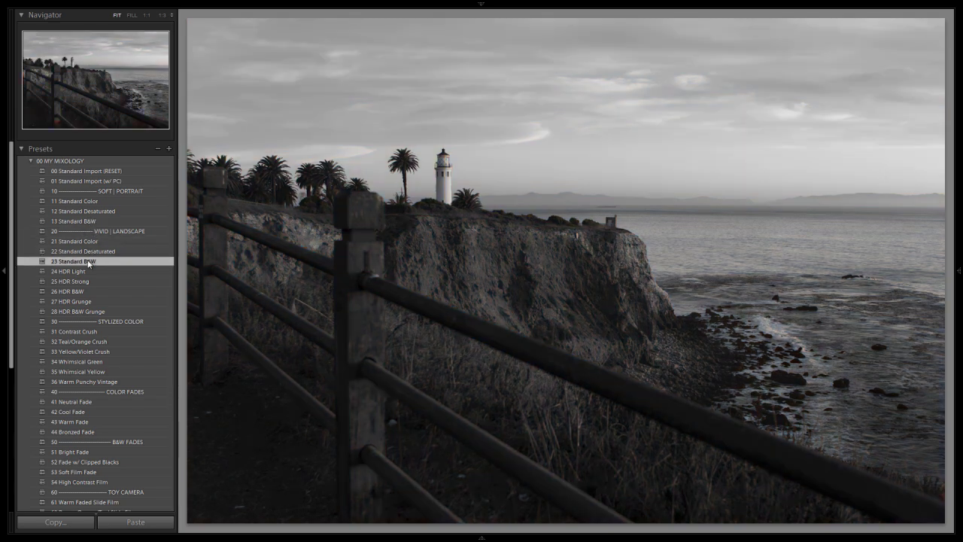
pyautogui.click(104, 222)
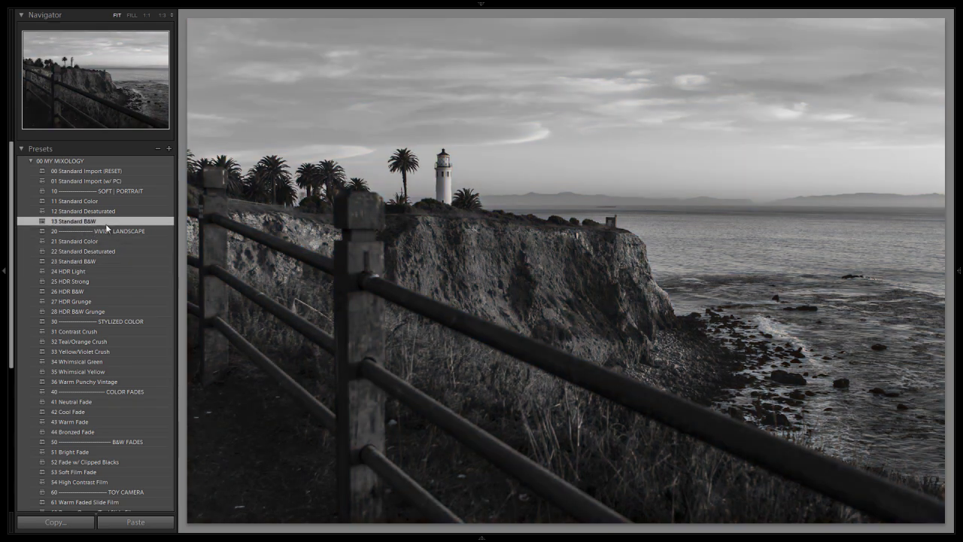
pyautogui.click(94, 260)
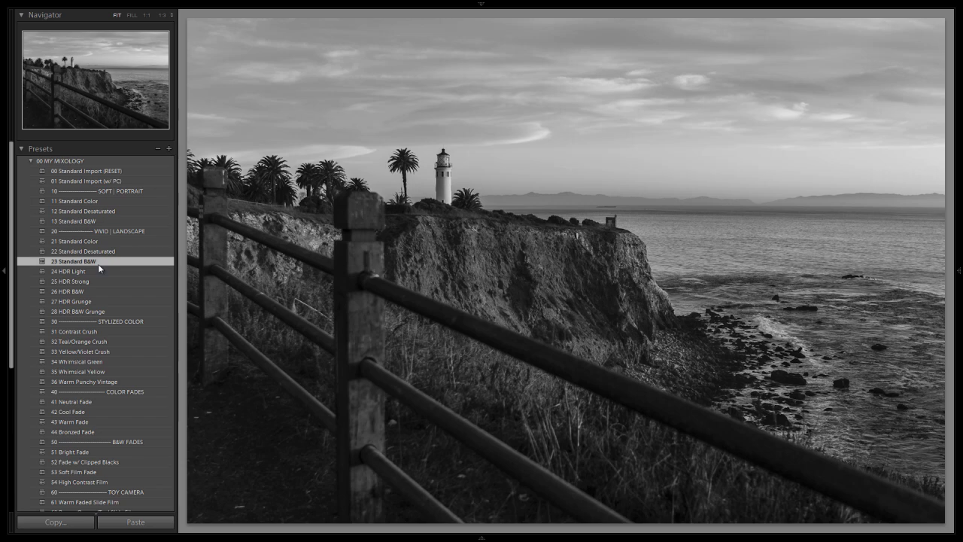
pyautogui.hotkey('ctrl', 'z')
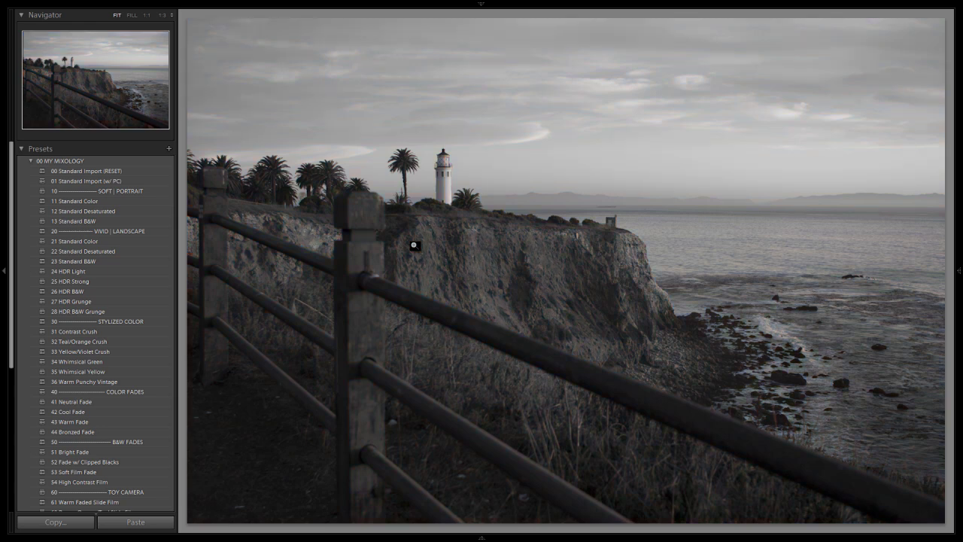
pyautogui.click(140, 262)
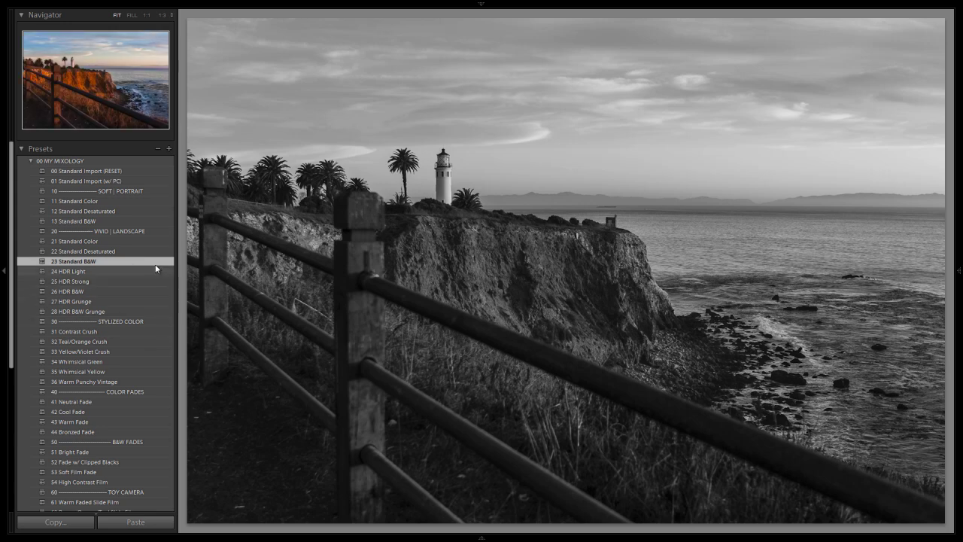
# Brighten the photo with 01 BASE ADJUSTMENTS > 05 Lighten +1/2 and return to the Library grid.
pyautogui.click(30, 162)
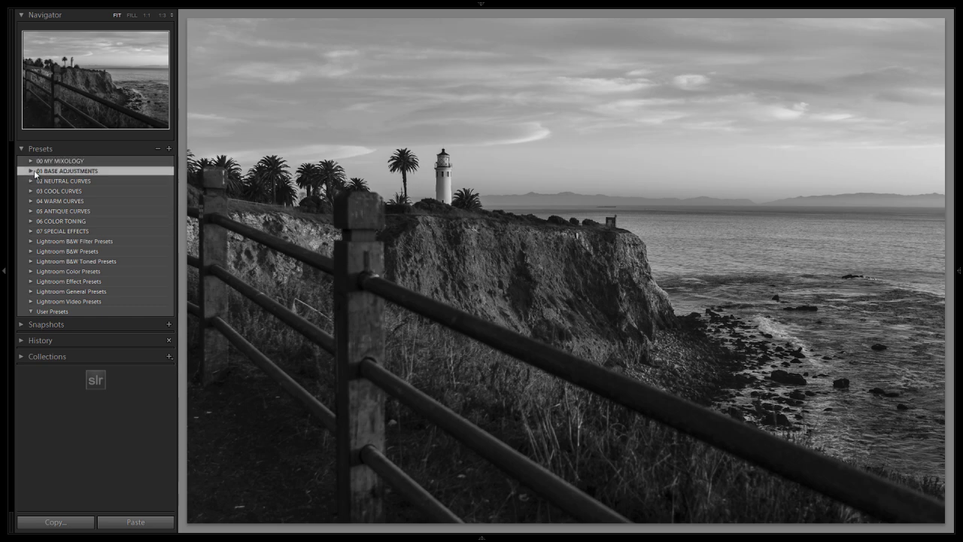
pyautogui.click(31, 172)
pyautogui.click(63, 221)
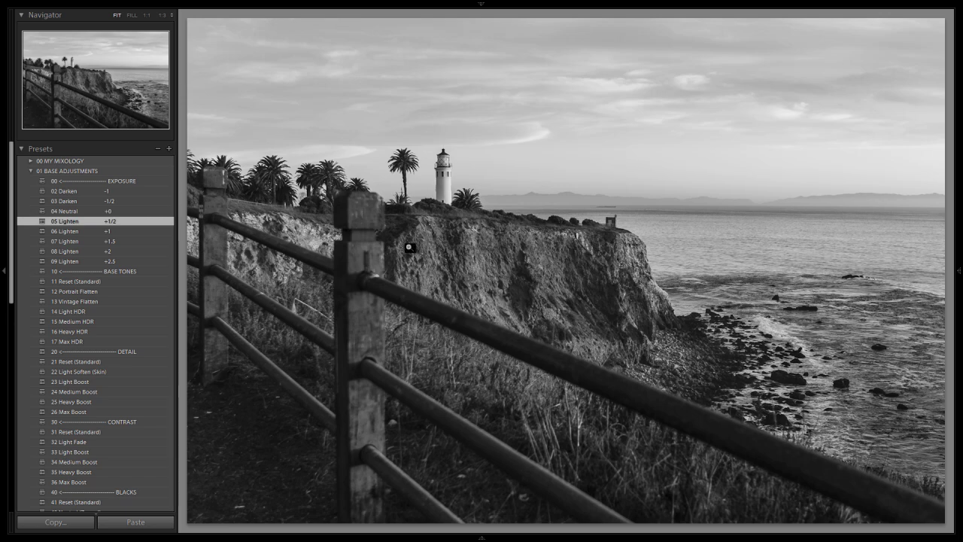
pyautogui.press('g')
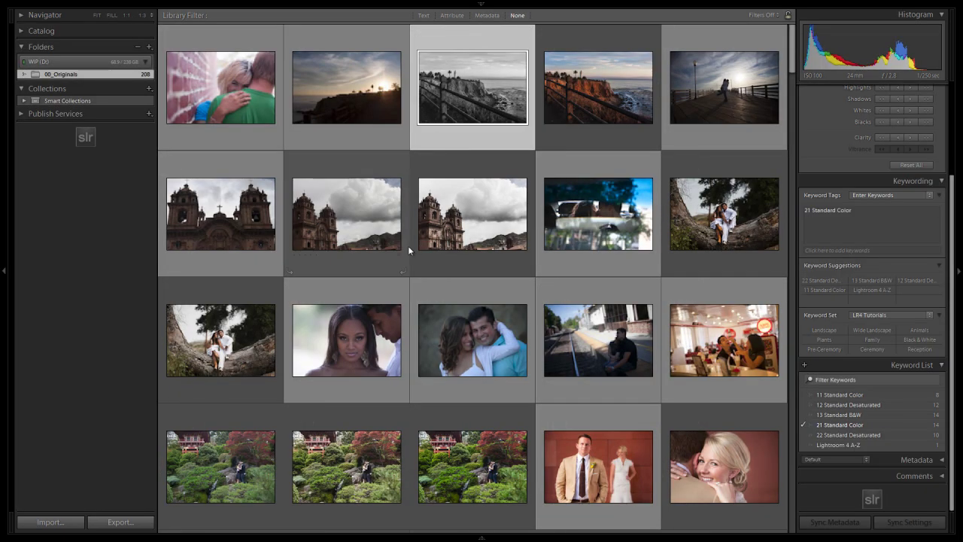
# Open the church-under-clouds photo in Develop and apply 23 Standard B&W.
pyautogui.click(348, 198)
pyautogui.press('e')
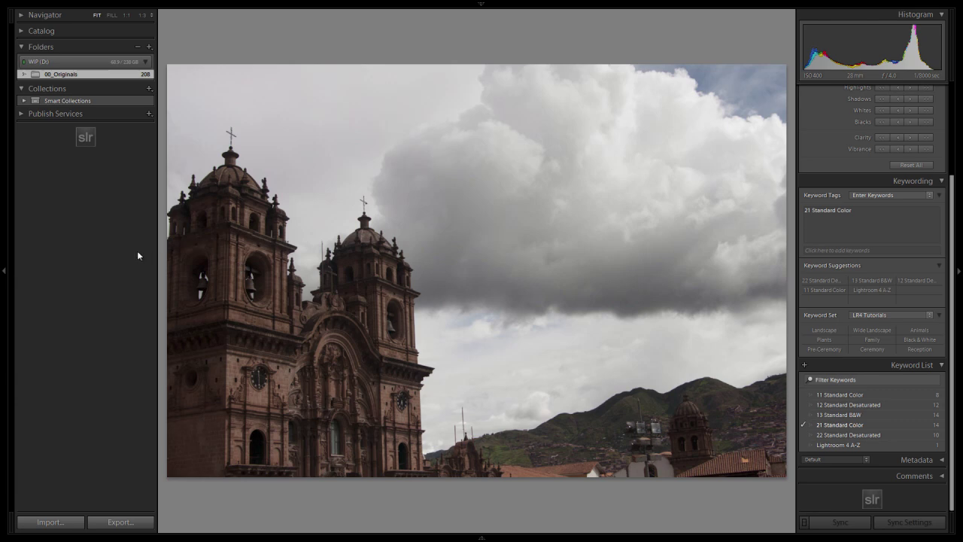
pyautogui.press('d')
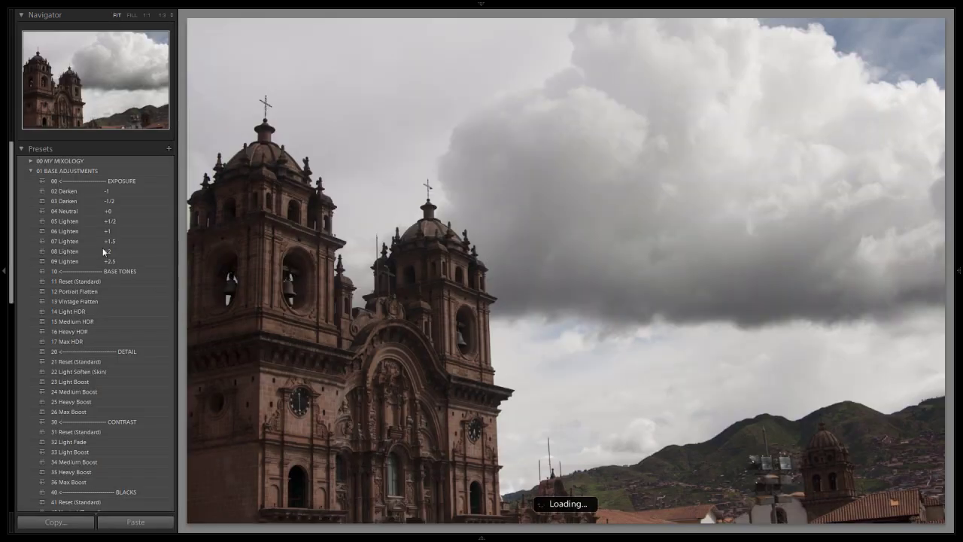
pyautogui.click(30, 171)
pyautogui.click(30, 162)
pyautogui.click(73, 260)
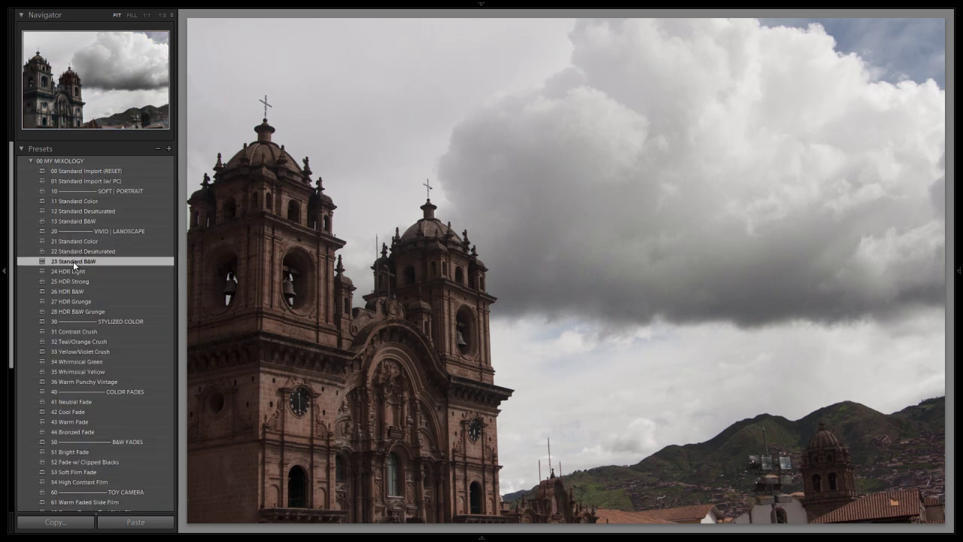
# Lighten the church photo with 05 Lighten +1/2 and compare before and after.
pyautogui.click(30, 161)
pyautogui.click(30, 171)
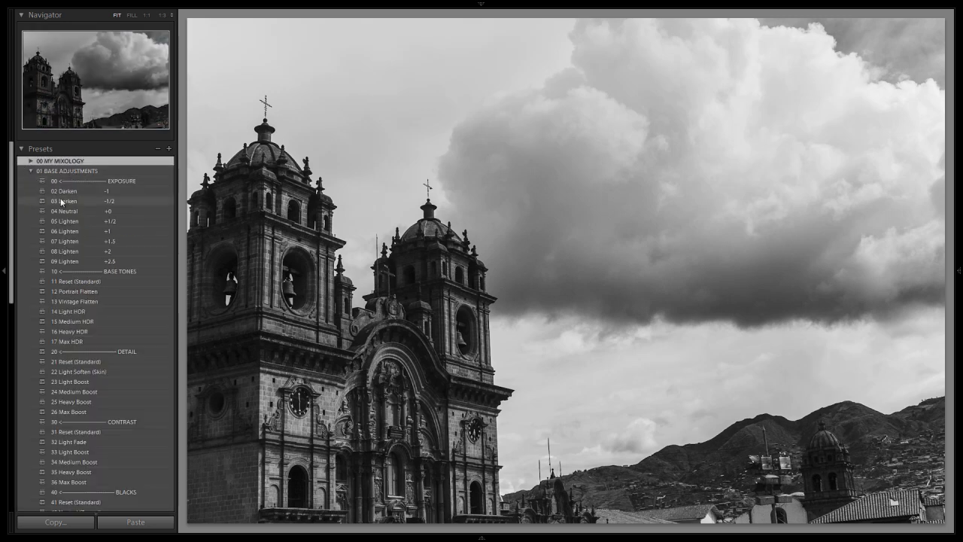
pyautogui.click(99, 220)
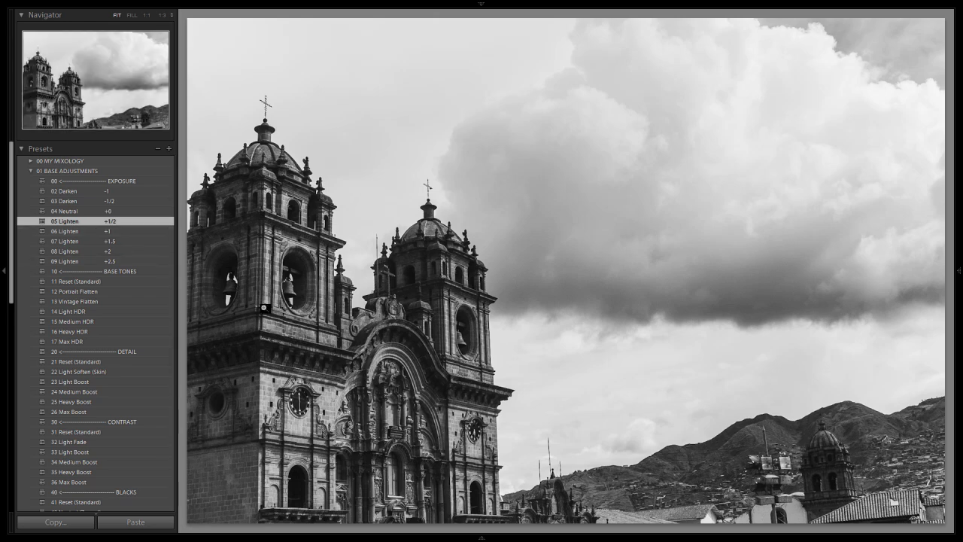
pyautogui.press('\\')
pyautogui.press('\\')
pyautogui.press('\\')
pyautogui.press('\\')
pyautogui.press('\\')
pyautogui.press('\\')
# Scroll the filmstrip and select the photo of the couple kissing among the rocks.
pyautogui.moveTo(499, 536)
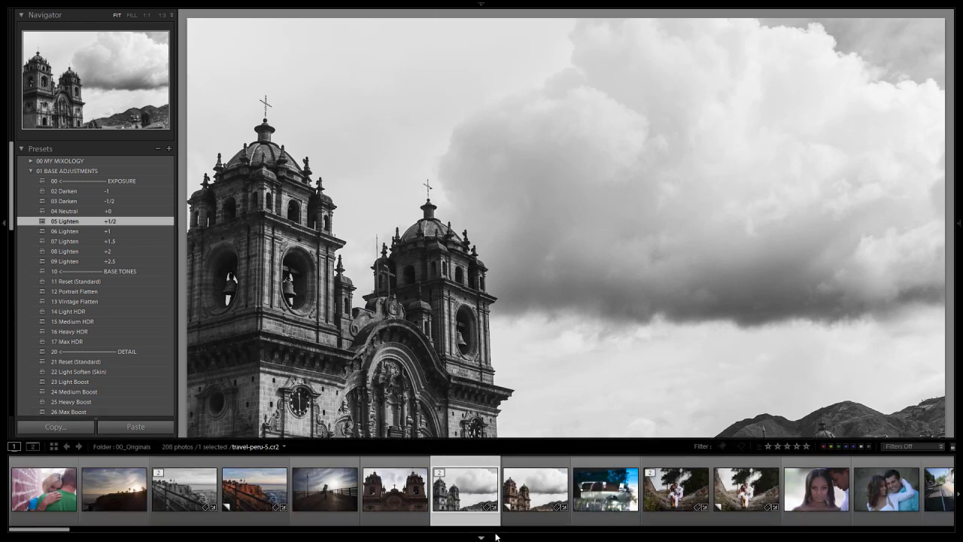
pyautogui.scroll(-5, 511, 493)
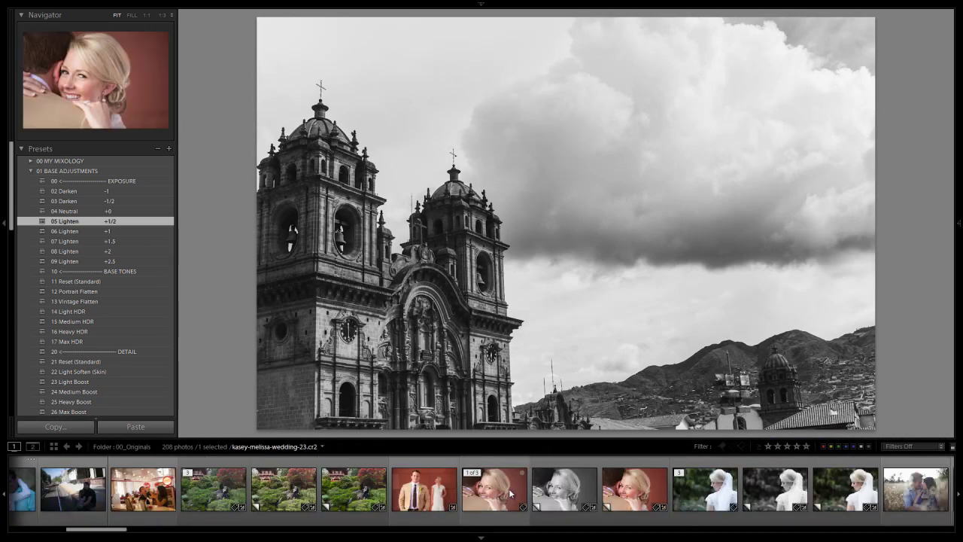
pyautogui.scroll(-6, 510, 493)
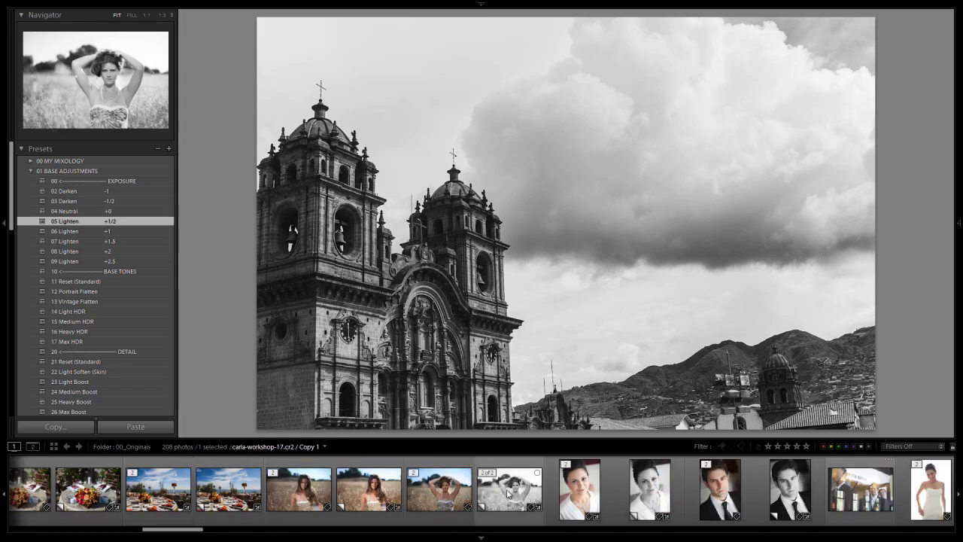
pyautogui.scroll(-8, 509, 493)
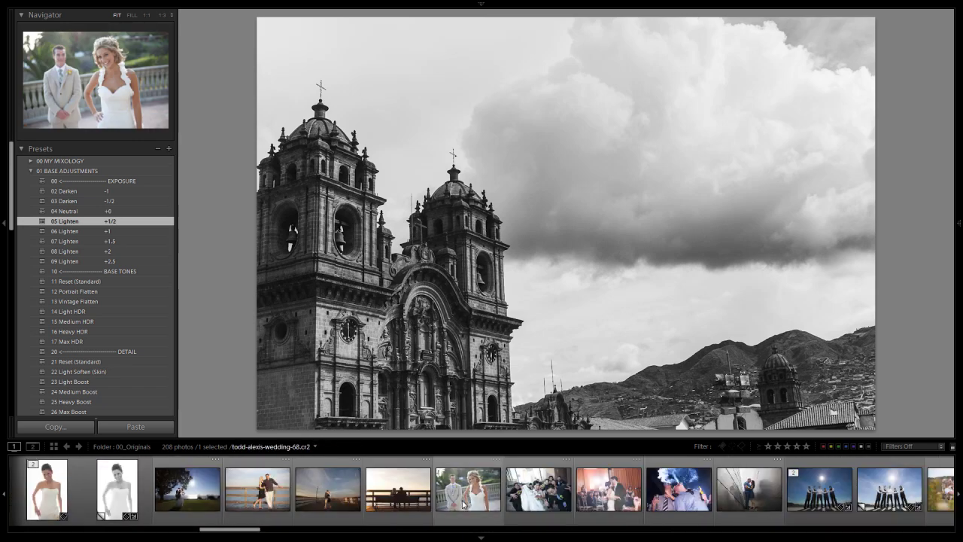
pyautogui.scroll(-8, 464, 493)
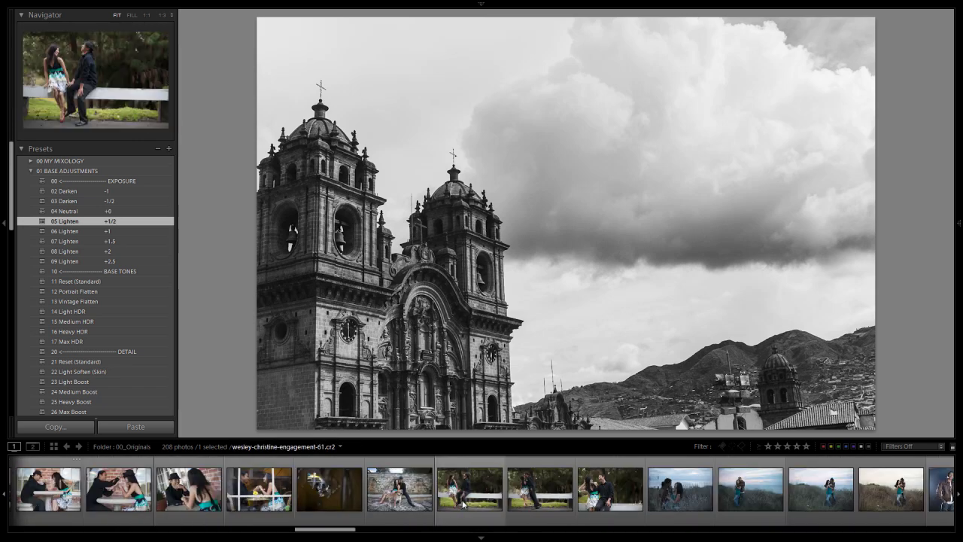
pyautogui.scroll(-8, 464, 504)
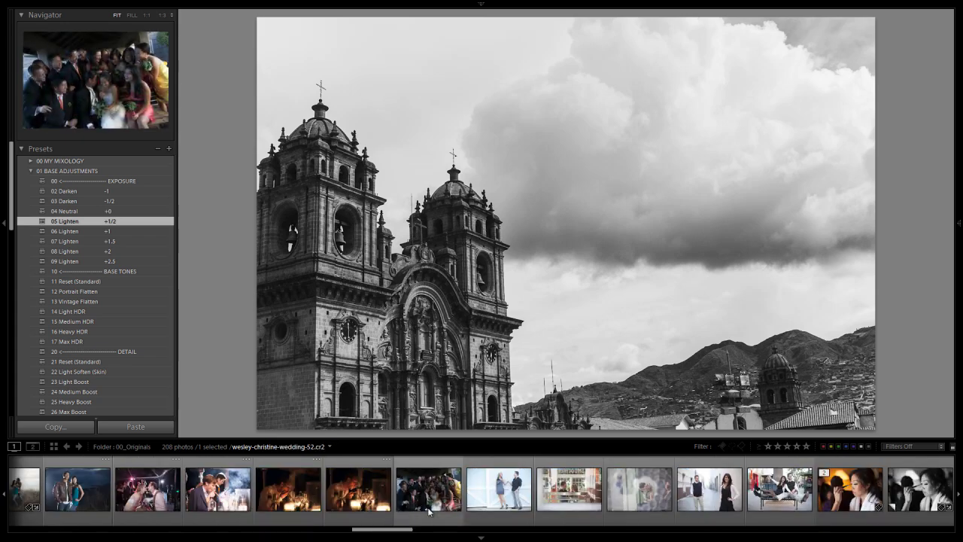
pyautogui.scroll(-8, 427, 506)
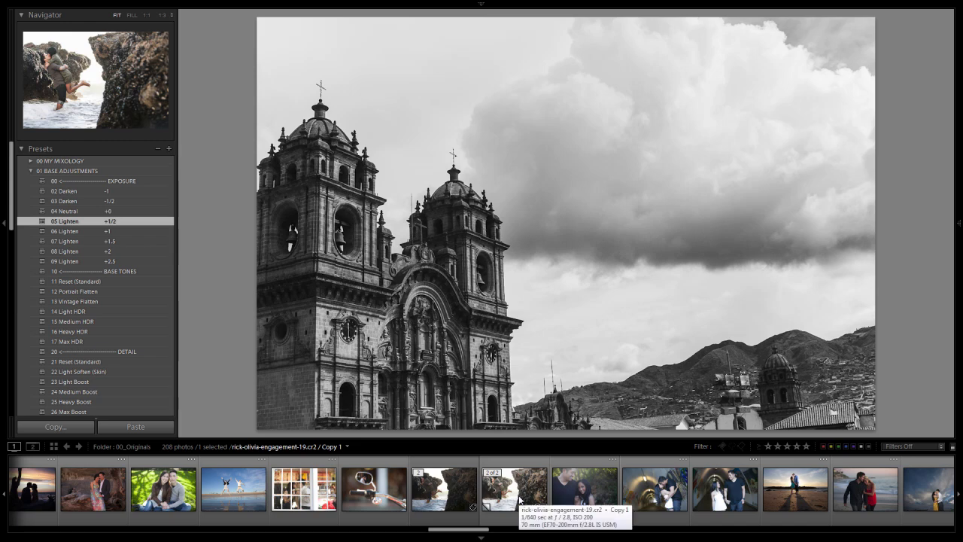
pyautogui.click(438, 497)
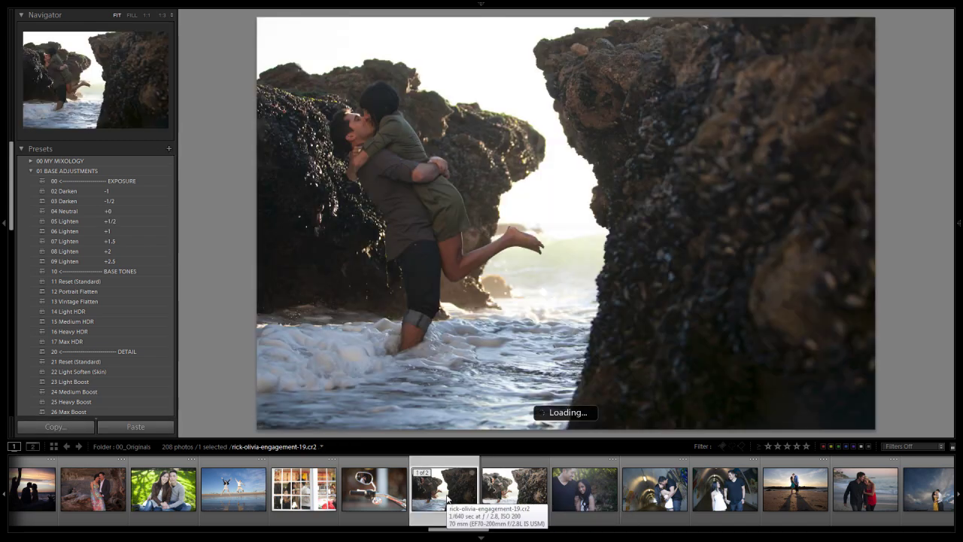
# Apply 23 Standard B&W, test 13 Standard B&W, then undo back to the bright B&W look.
pyautogui.click(31, 161)
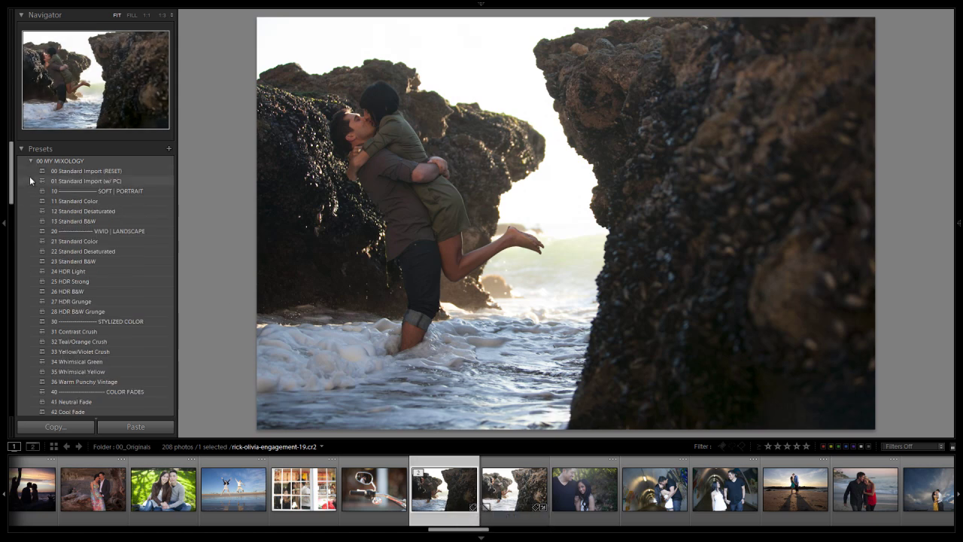
pyautogui.click(68, 261)
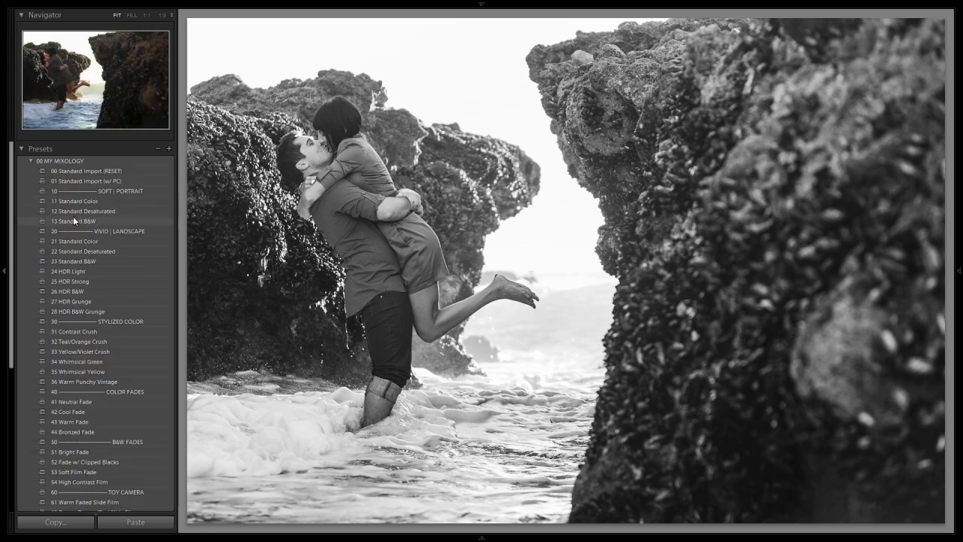
pyautogui.click(95, 221)
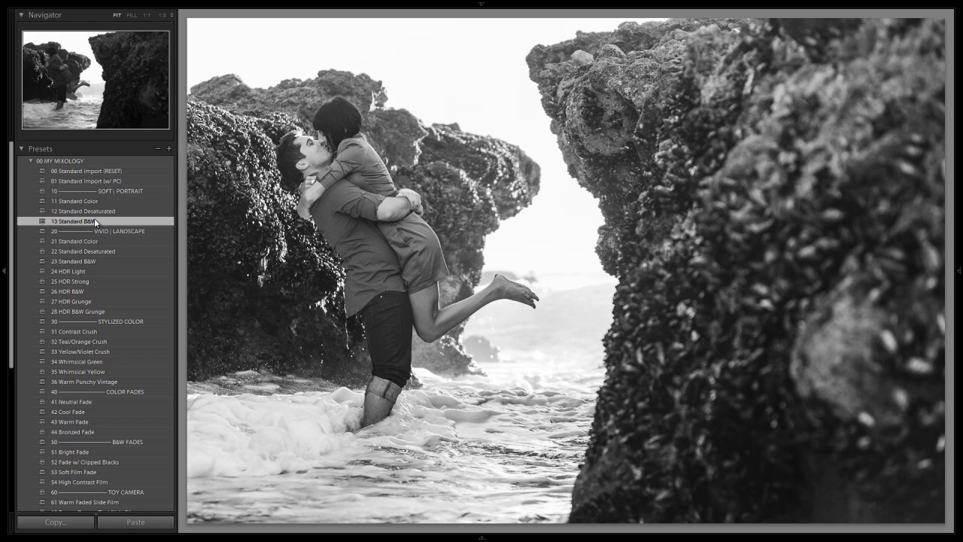
pyautogui.hotkey('ctrl', 'z')
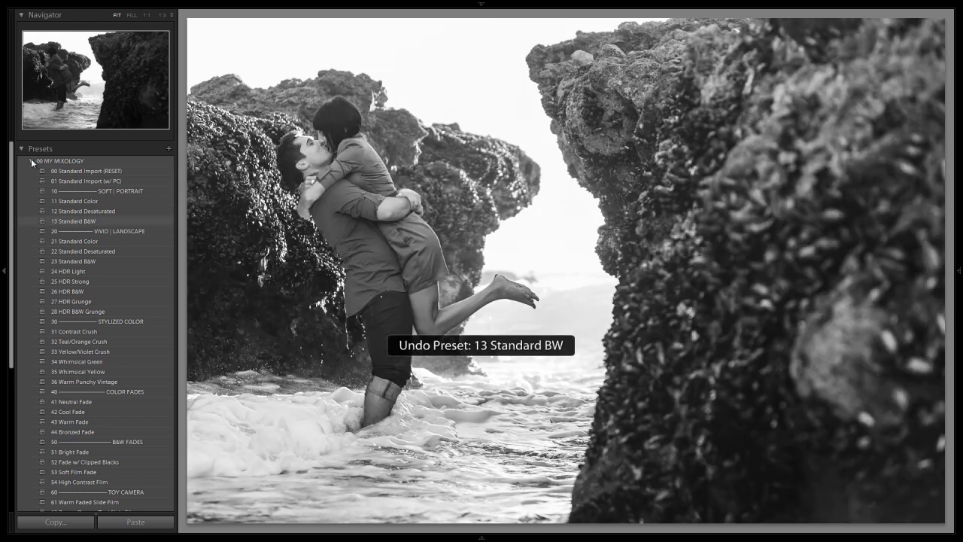
pyautogui.hotkey('ctrl', 'z')
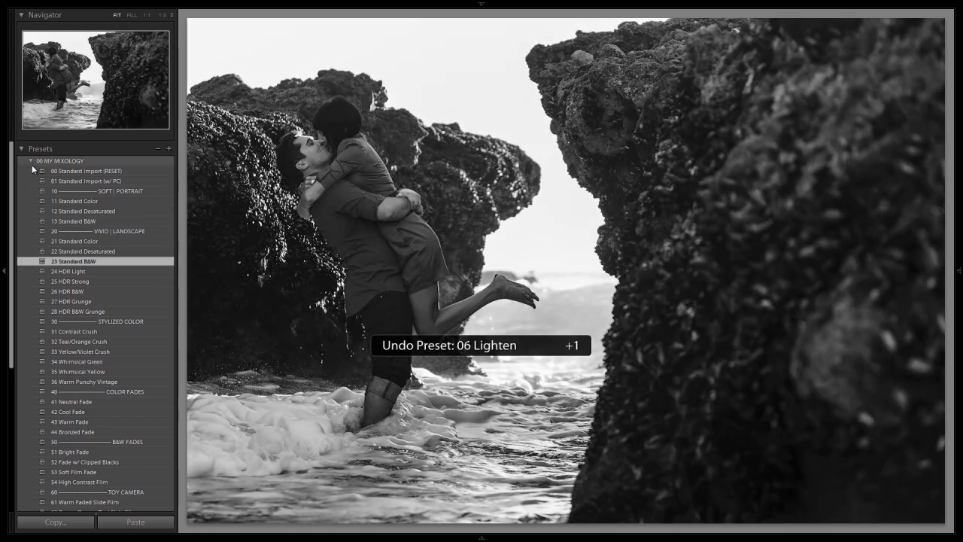
pyautogui.hotkey('ctrl', 'y')
# Save the current vivid look as a snapshot named Vivid B&W.
pyautogui.click(30, 162)
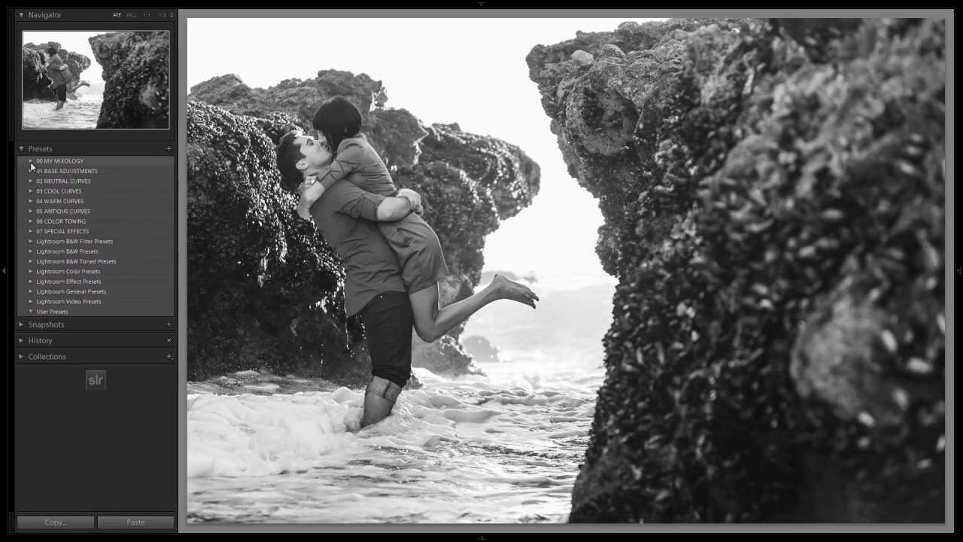
pyautogui.click(170, 326)
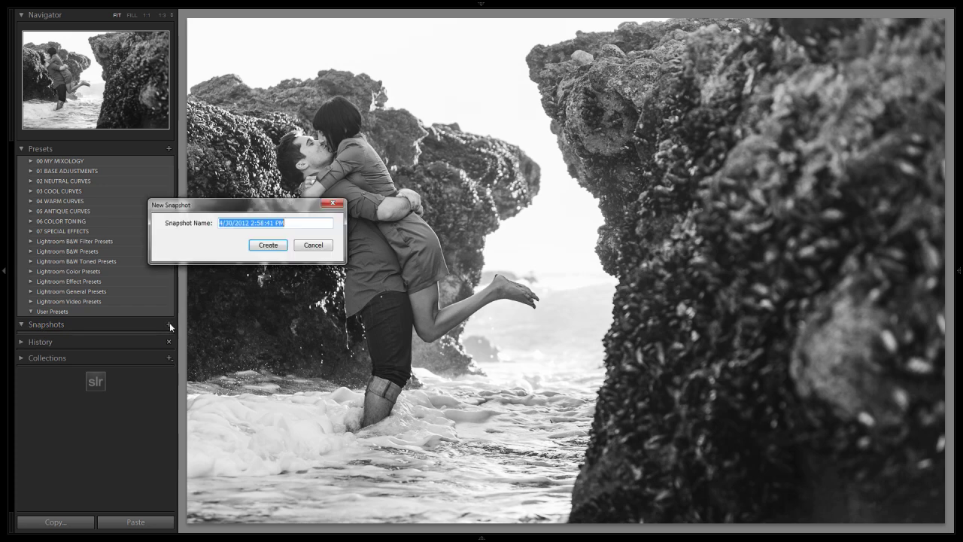
pyautogui.write('Vivid B&W')
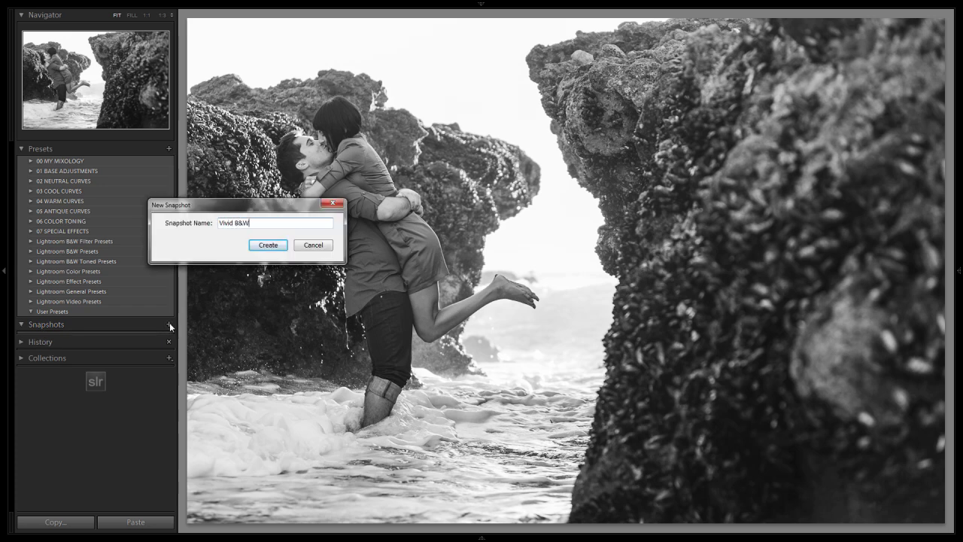
pyautogui.press('Return')
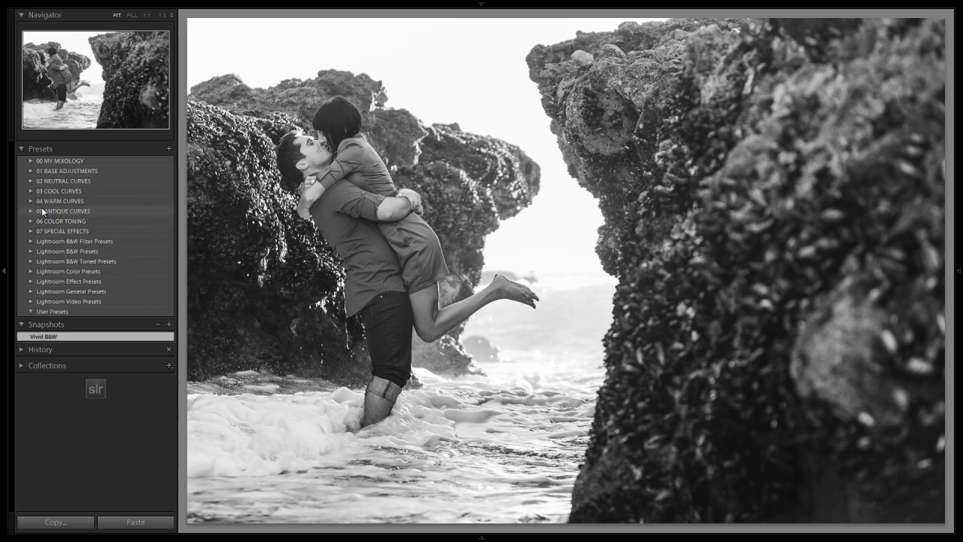
# Apply the 13 Standard B&W and 06 Lighten +1 presets for a softer look.
pyautogui.click(30, 161)
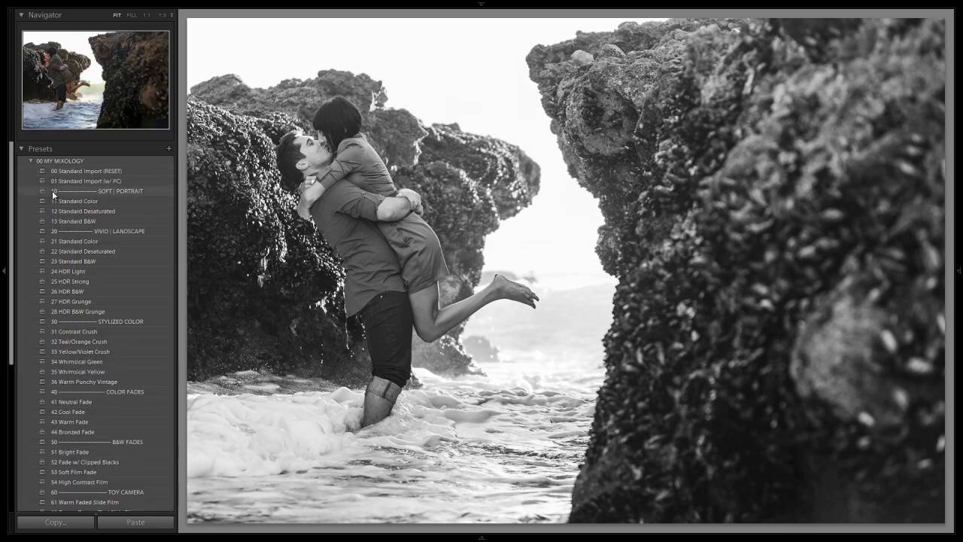
pyautogui.click(75, 222)
pyautogui.click(28, 160)
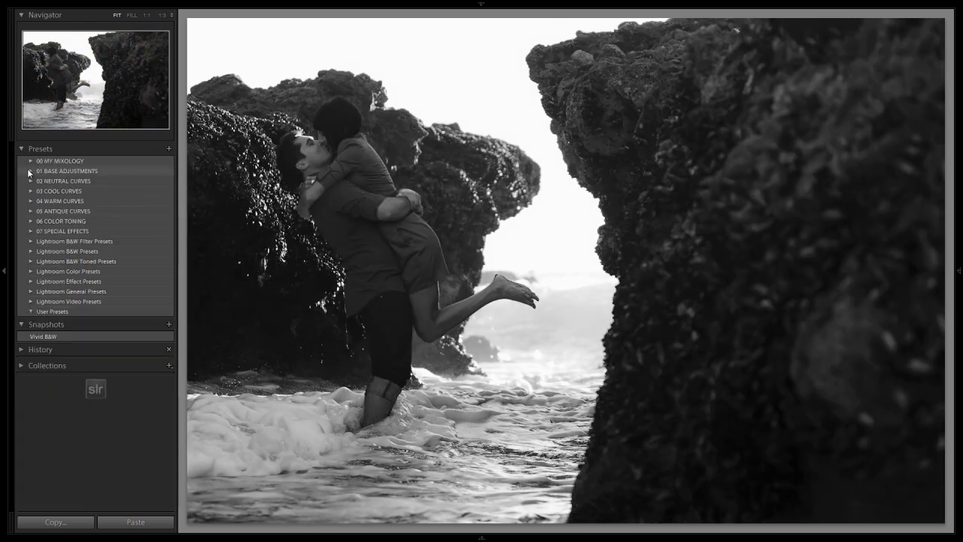
pyautogui.click(45, 171)
pyautogui.click(61, 230)
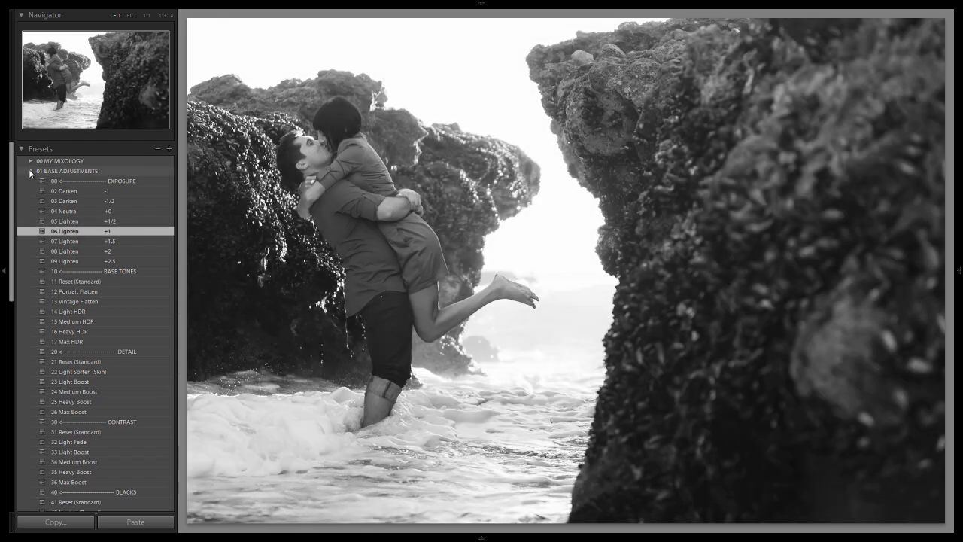
# Save the softer look as a snapshot named Soft B&W.
pyautogui.click(29, 170)
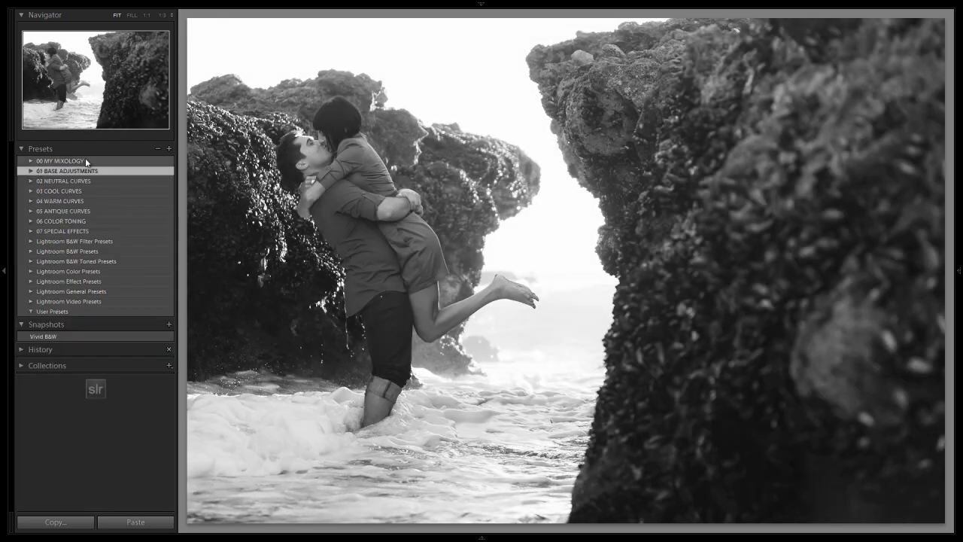
pyautogui.click(166, 323)
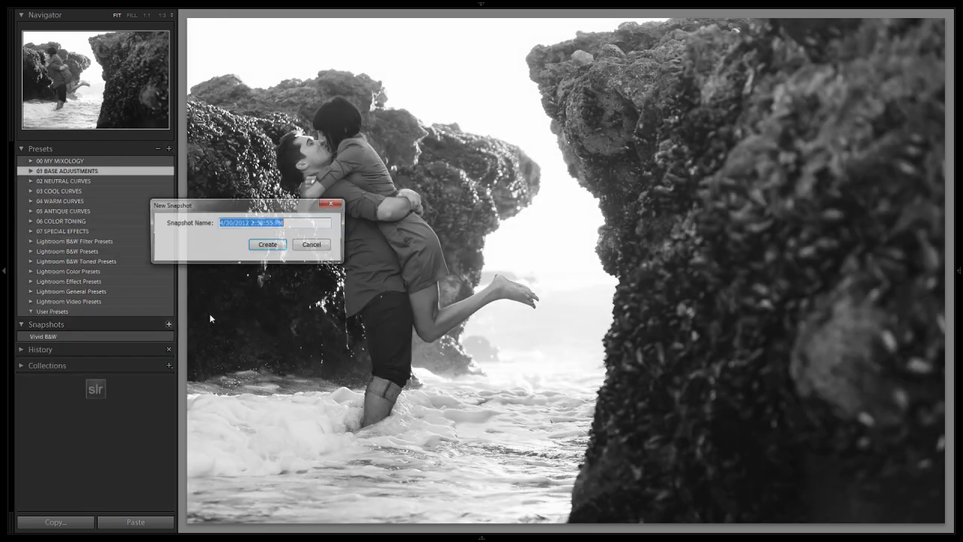
pyautogui.write('Soft B&W')
pyautogui.press('Return')
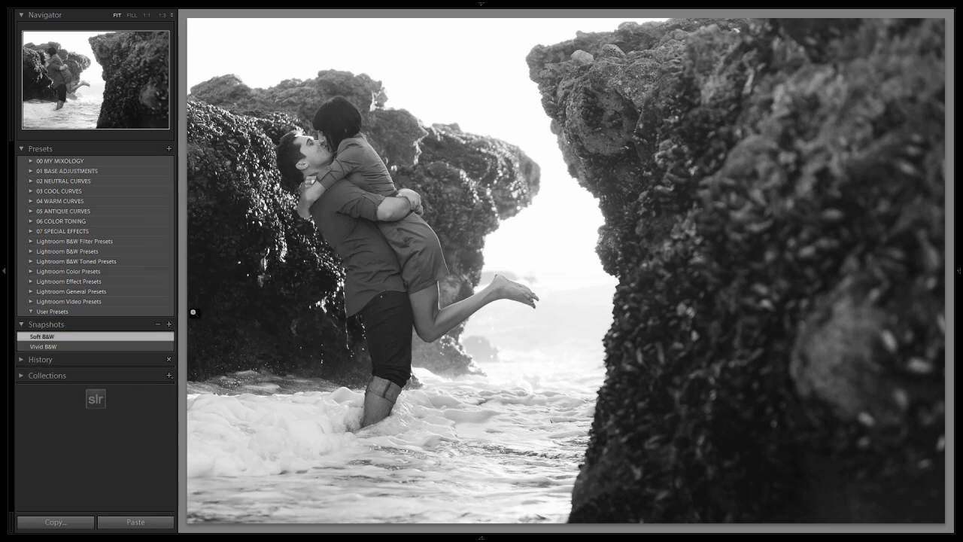
# Compare the Vivid B&W and Soft B&W snapshots, ending on Soft B&W.
pyautogui.click(76, 346)
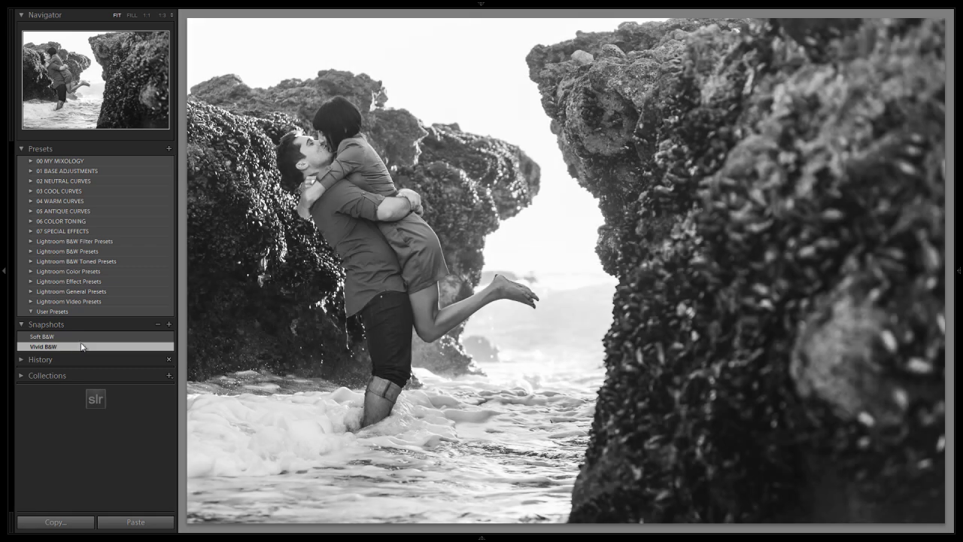
pyautogui.click(85, 338)
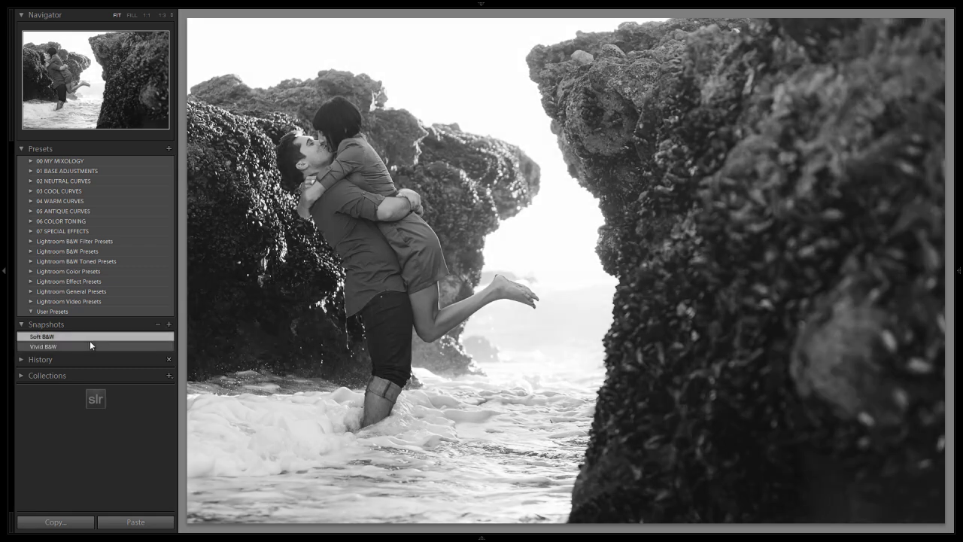
pyautogui.click(84, 347)
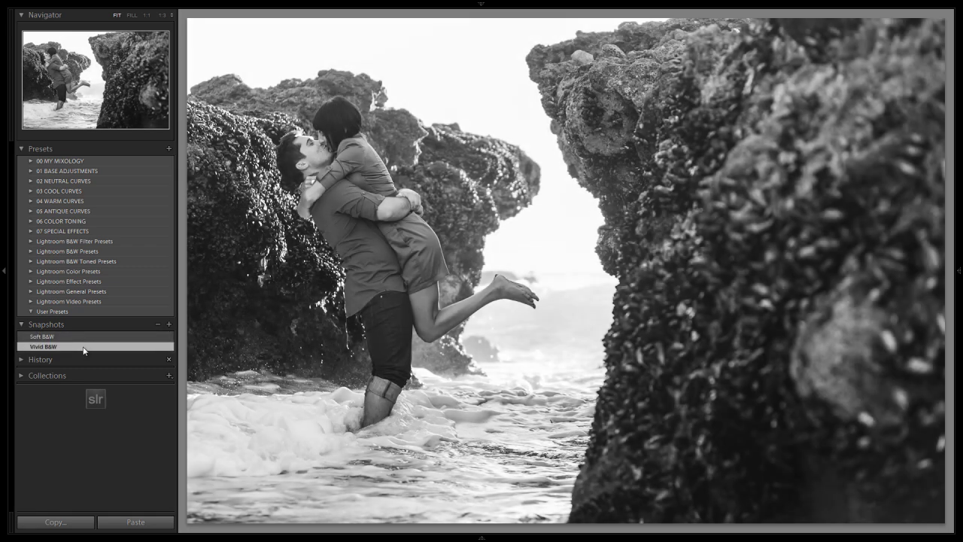
pyautogui.click(81, 338)
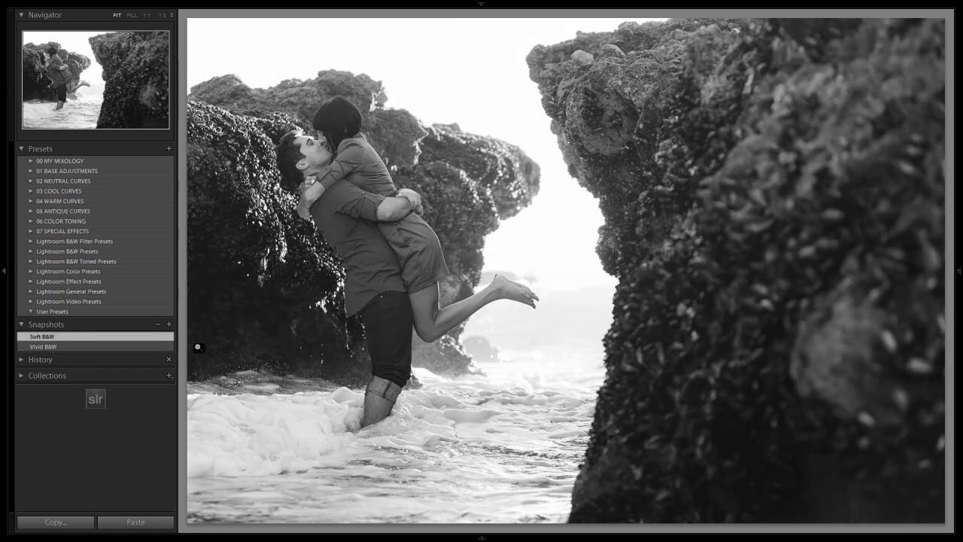
# Select the groomsmen photo from the filmstrip for editing.
pyautogui.click(640, 530)
pyautogui.scroll(-10, 685, 502)
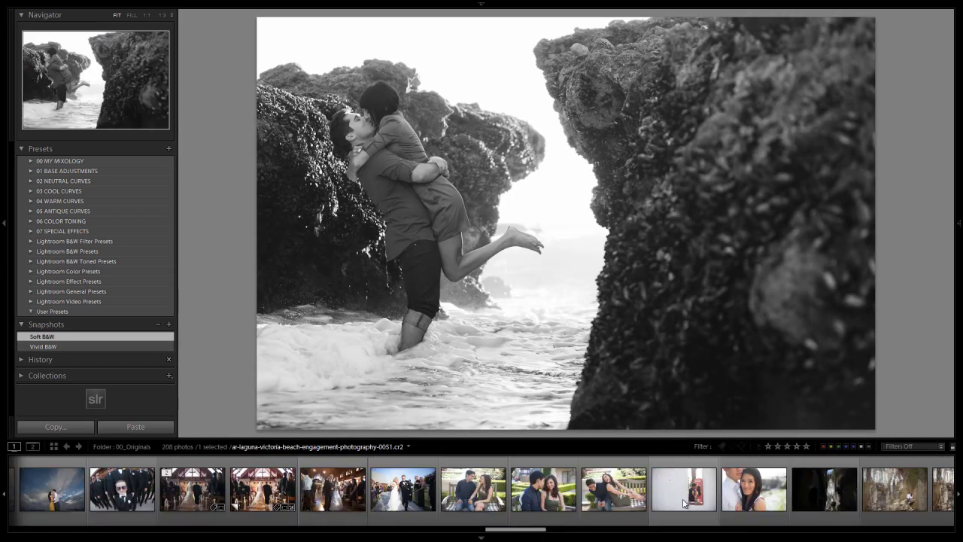
pyautogui.scroll(4, 670, 507)
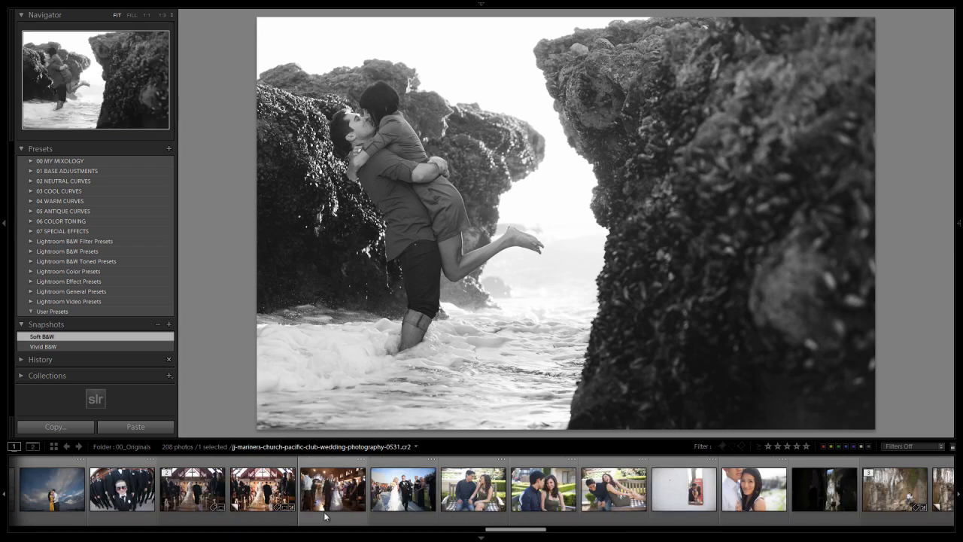
pyautogui.click(122, 491)
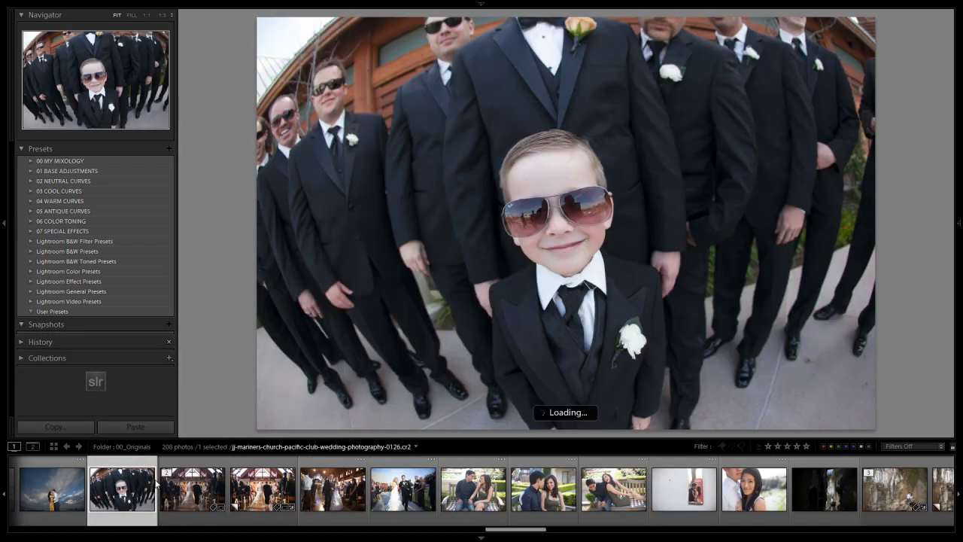
# Apply 23 Standard B&W and then 05 Lighten +1/2 to the groomsmen photo.
pyautogui.click(31, 160)
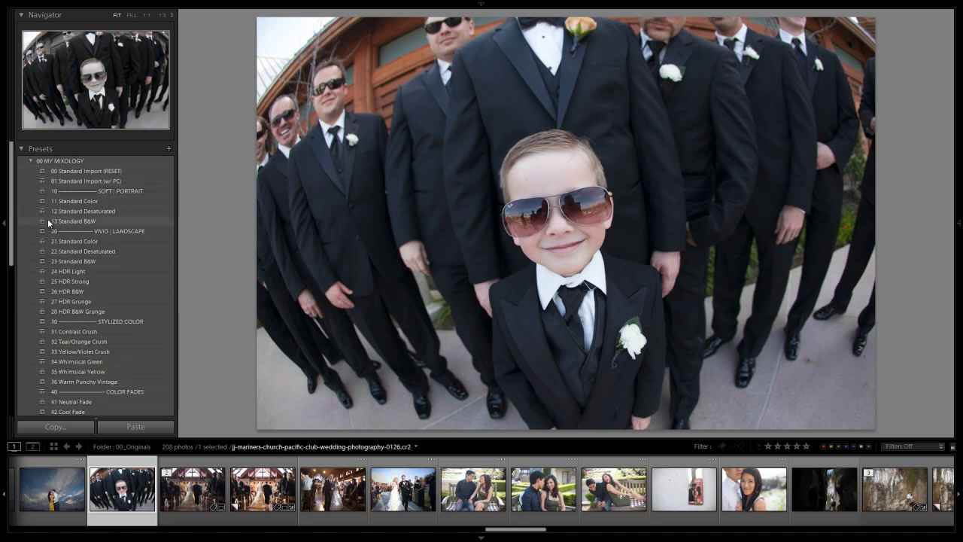
pyautogui.click(72, 263)
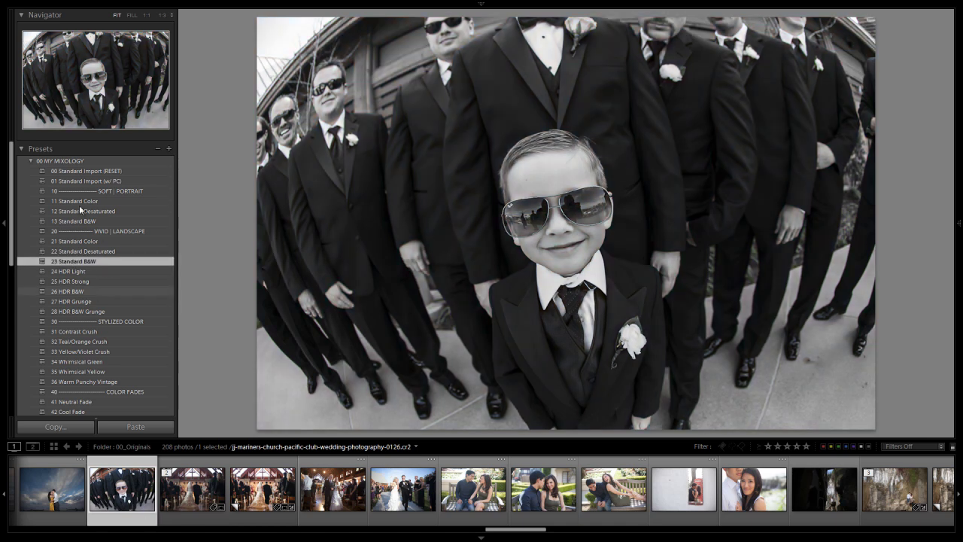
pyautogui.click(30, 161)
pyautogui.click(30, 171)
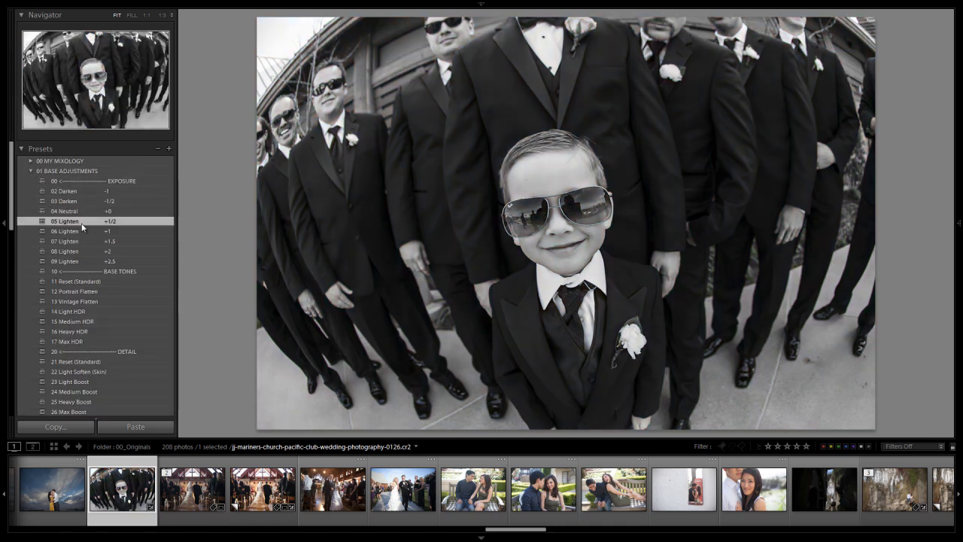
pyautogui.click(81, 222)
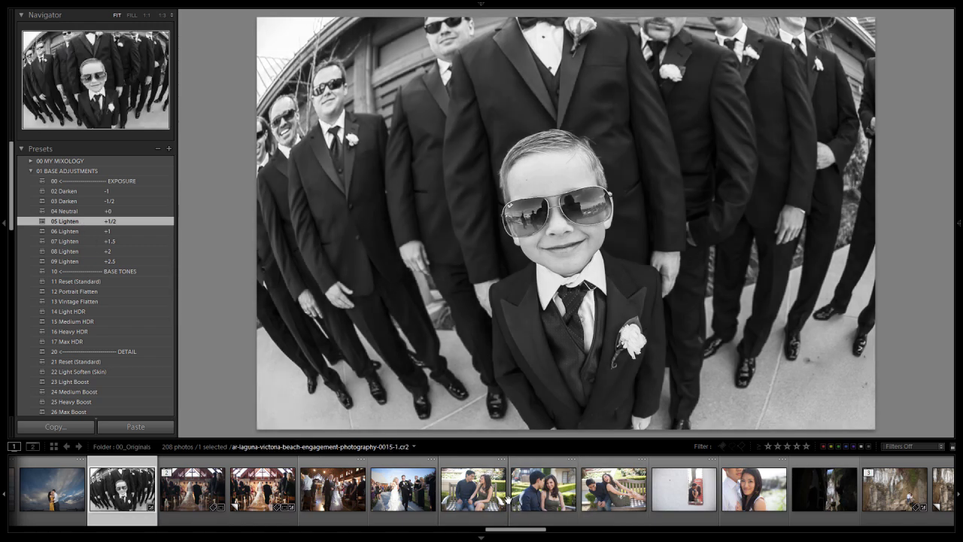
pyautogui.scroll(-8, 508, 499)
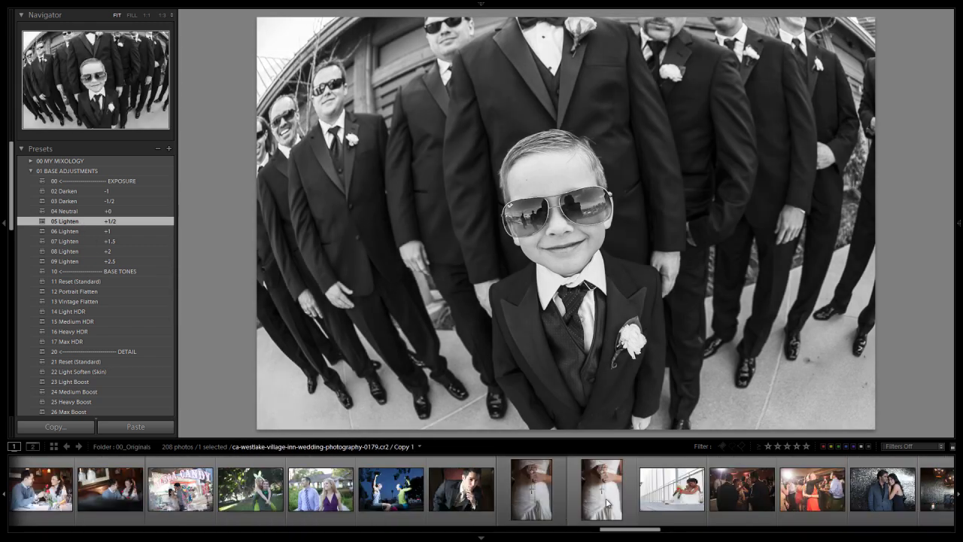
# Open the hilltop couple photo and apply 23 Standard B&W.
pyautogui.scroll(-4, 613, 503)
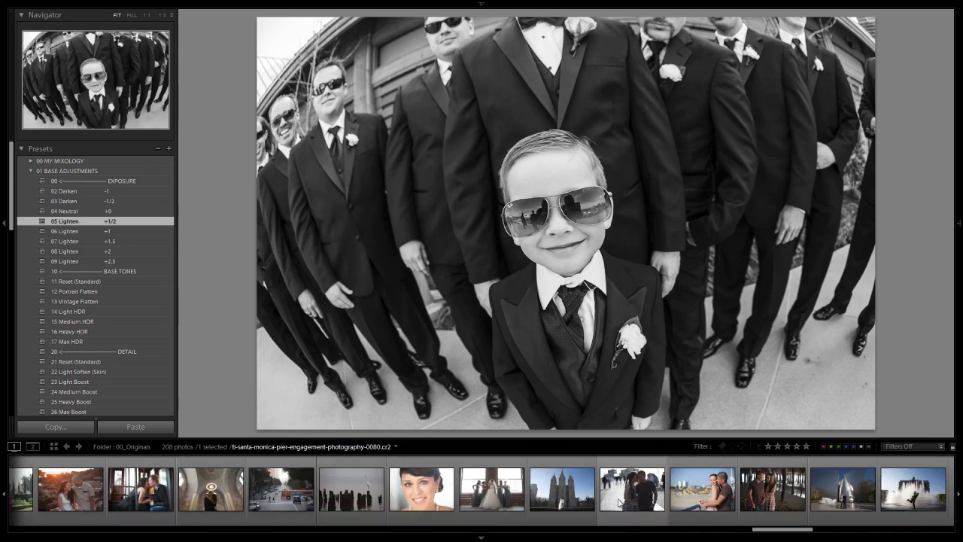
pyautogui.scroll(-6, 618, 503)
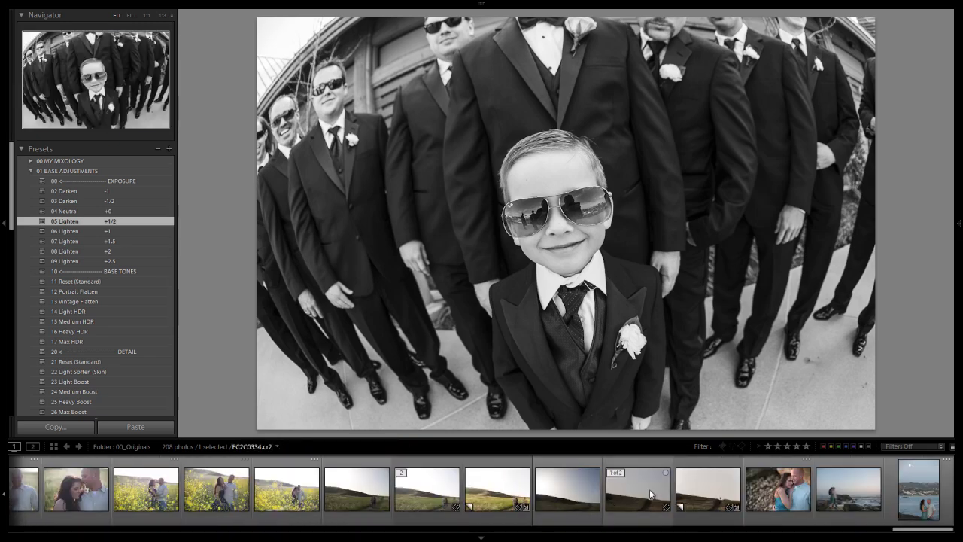
pyautogui.click(636, 503)
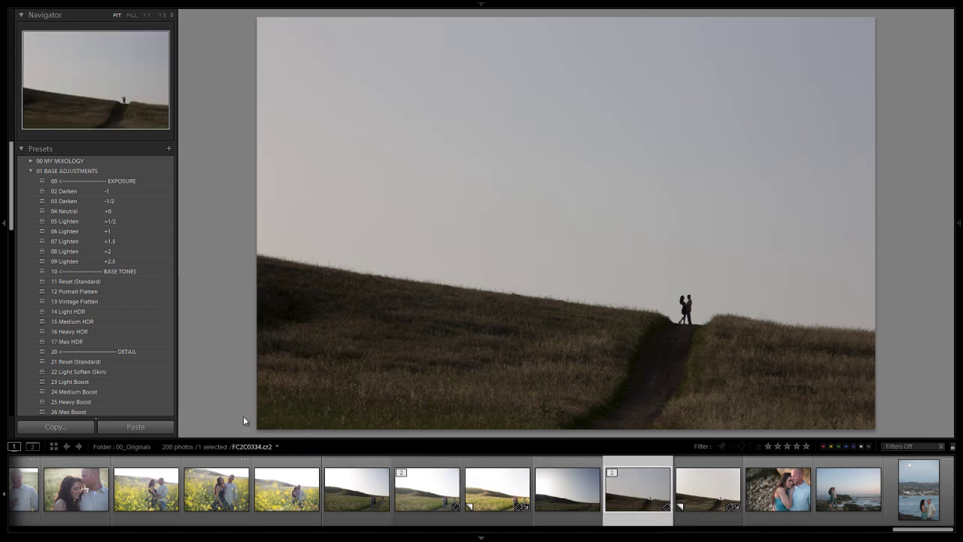
pyautogui.click(31, 171)
pyautogui.click(32, 162)
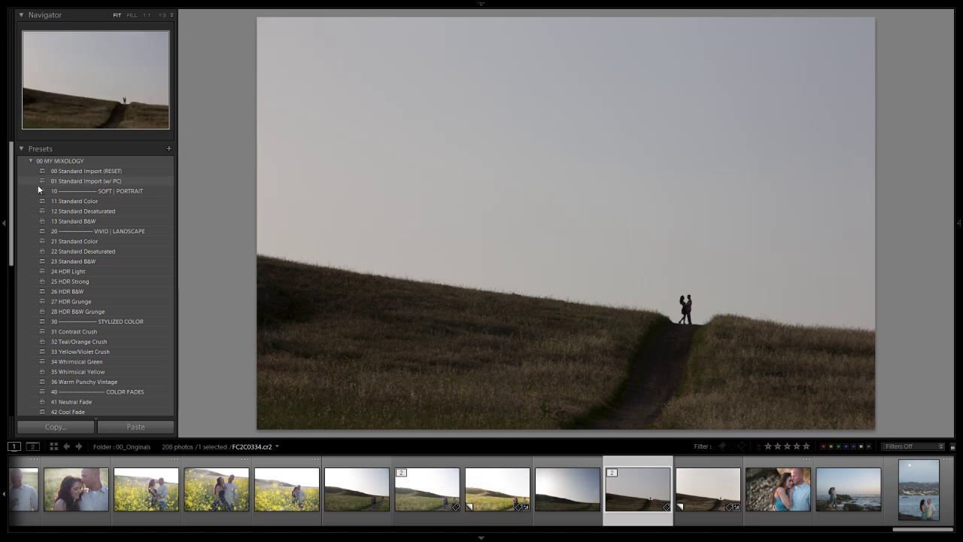
pyautogui.click(73, 260)
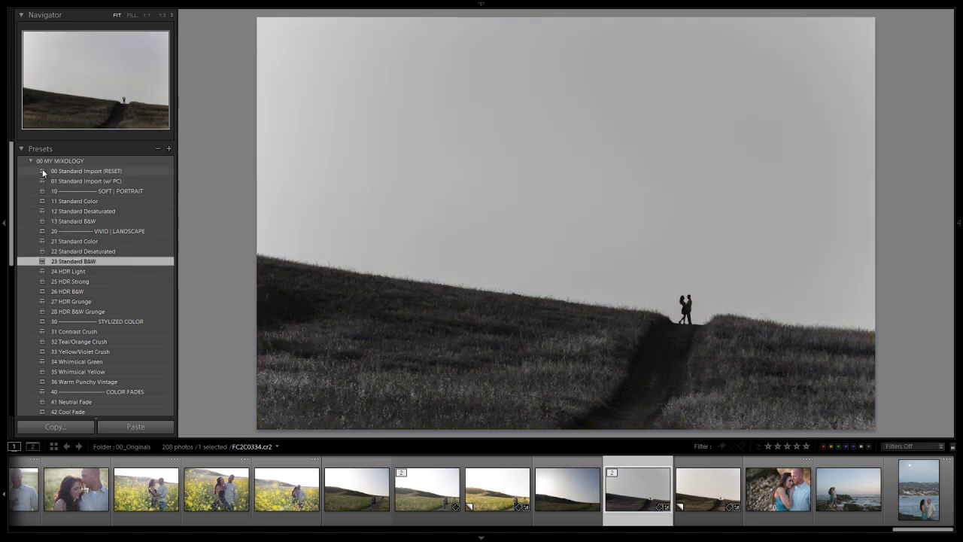
# Try 06 Lighten +1 on the hill photo, then settle on 05 Lighten +1/2.
pyautogui.click(30, 161)
pyautogui.click(30, 171)
pyautogui.click(30, 170)
pyautogui.click(29, 172)
pyautogui.click(74, 231)
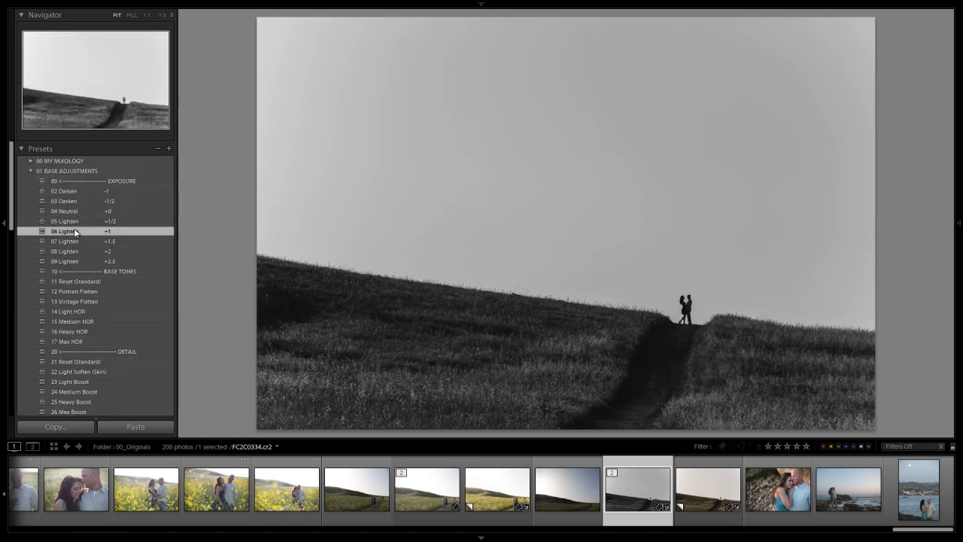
pyautogui.click(88, 221)
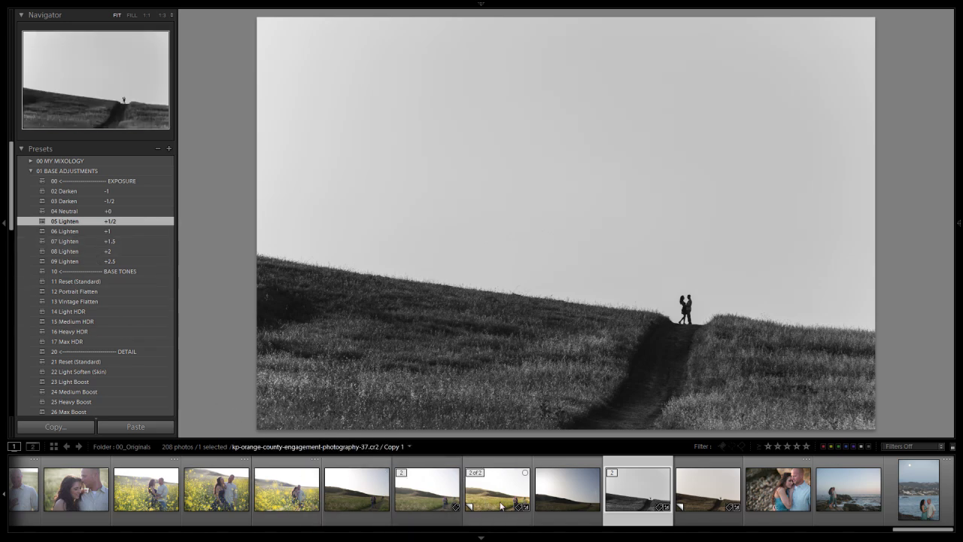
# Select the street photo of the couple crossing from the filmstrip.
pyautogui.scroll(10, 501, 506)
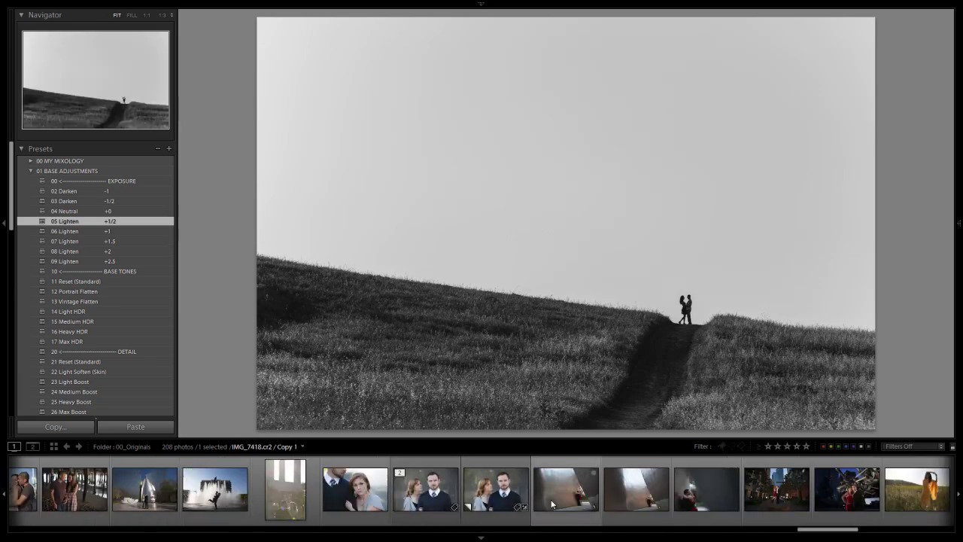
pyautogui.scroll(4, 455, 490)
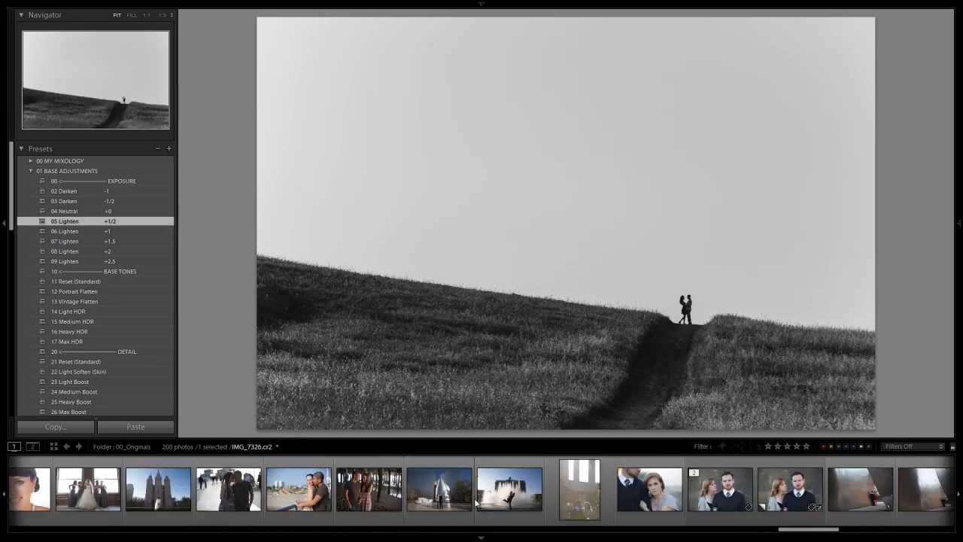
pyautogui.scroll(4, 472, 505)
pyautogui.scroll(4, 462, 504)
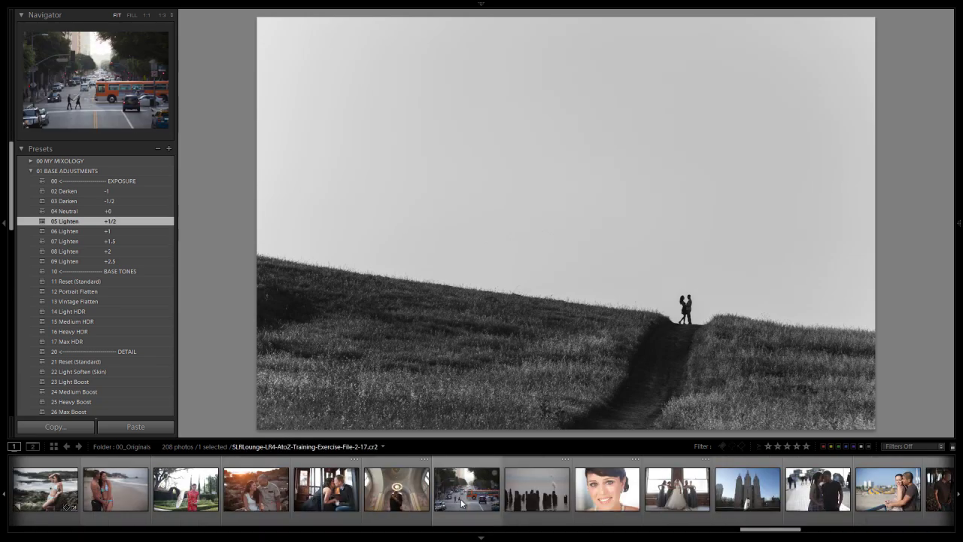
pyautogui.click(469, 496)
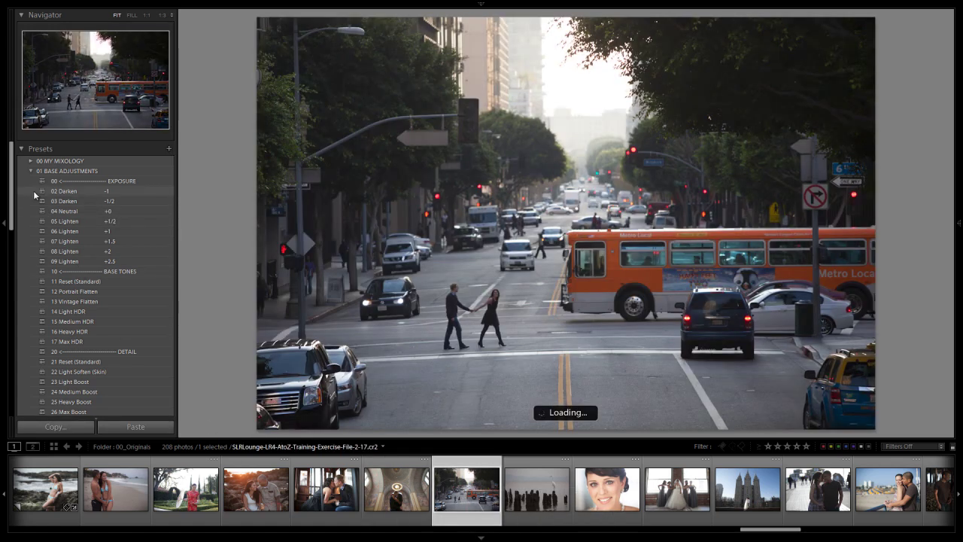
# Try 21 Standard Color, then reset the photo with 00 Standard Import (RESET).
pyautogui.click(31, 170)
pyautogui.click(30, 161)
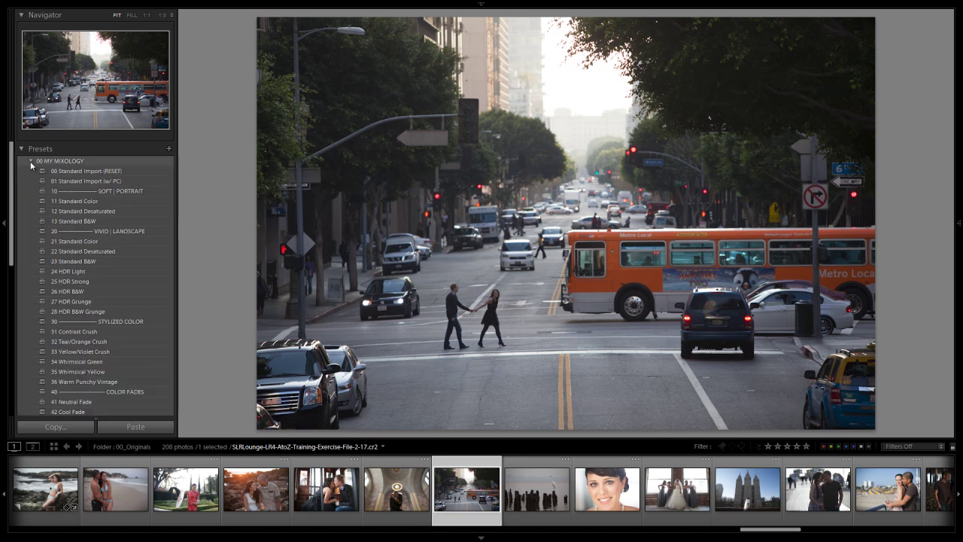
pyautogui.click(81, 242)
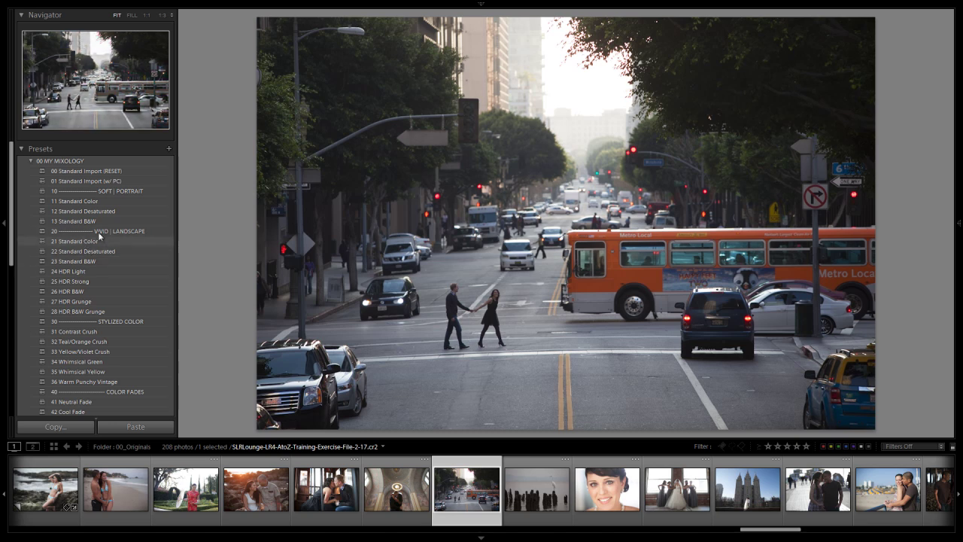
pyautogui.click(98, 172)
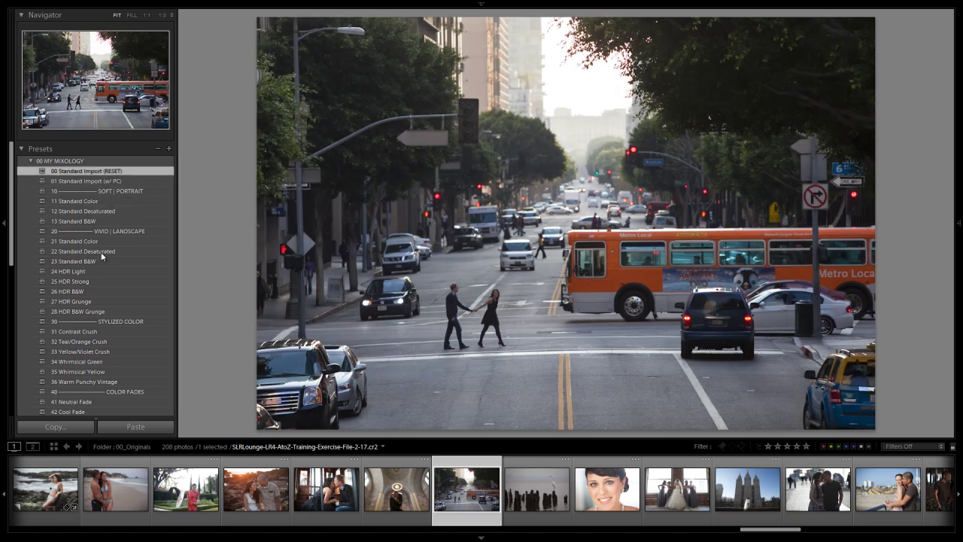
pyautogui.click(30, 161)
pyautogui.click(30, 171)
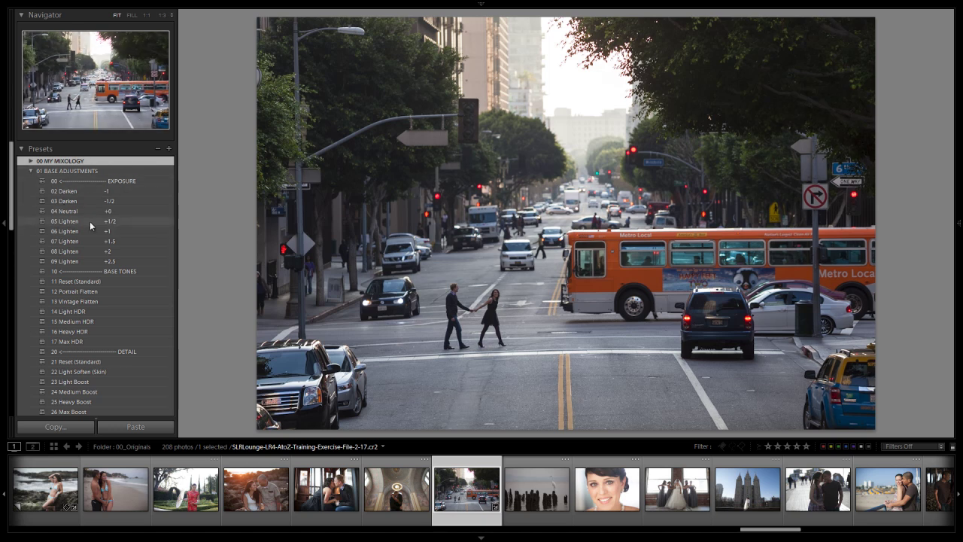
pyautogui.scroll(-2, 114, 267)
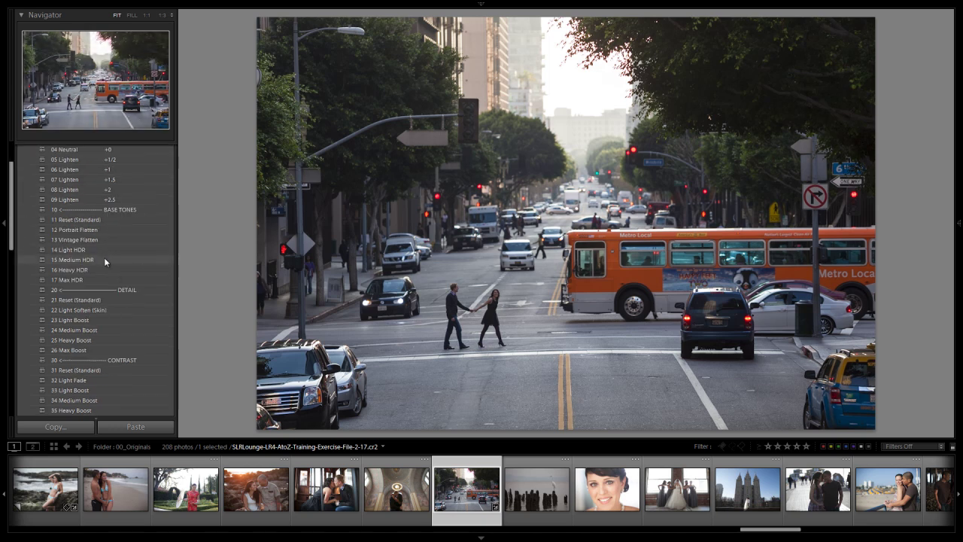
# Apply the 15 Medium HDR, 23 Light Boost and 33 Light Boost base adjustment presets.
pyautogui.click(105, 261)
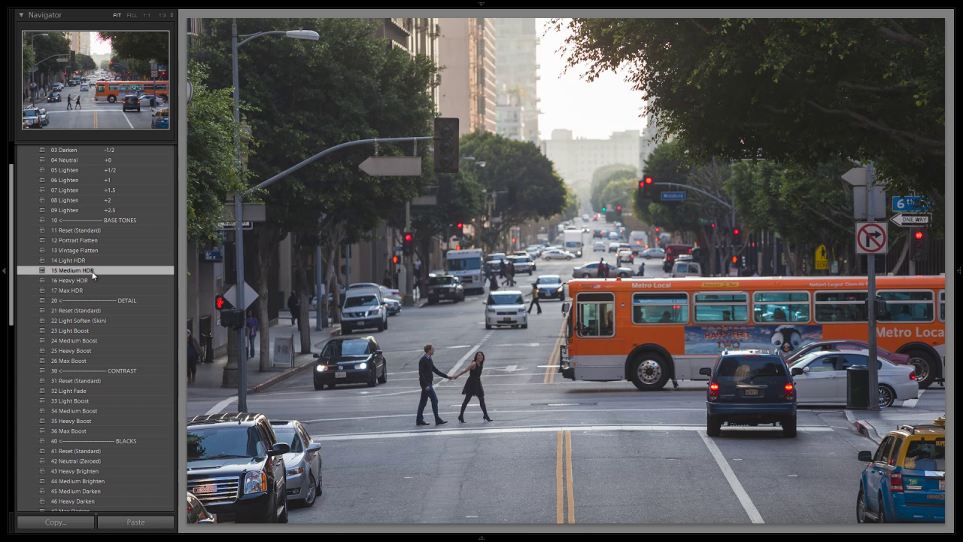
pyautogui.click(87, 330)
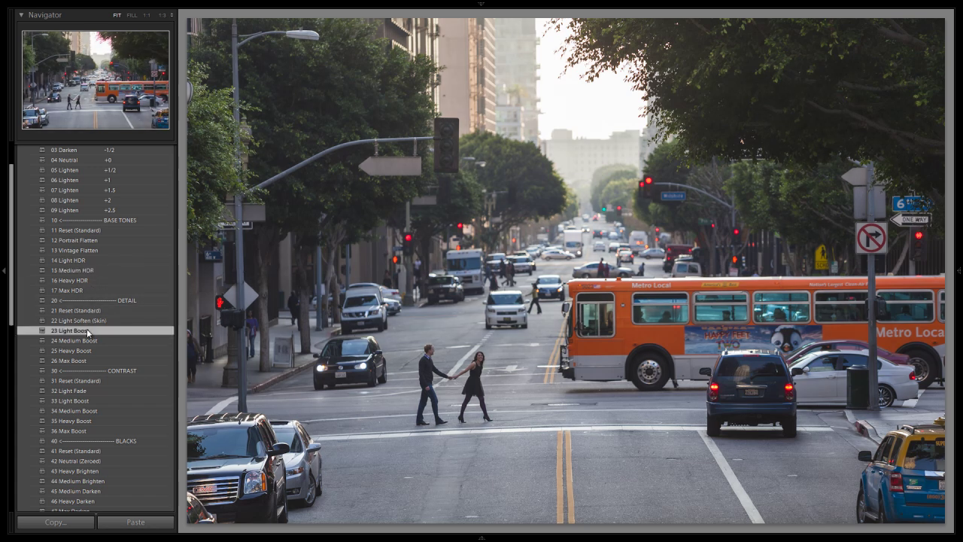
pyautogui.click(90, 401)
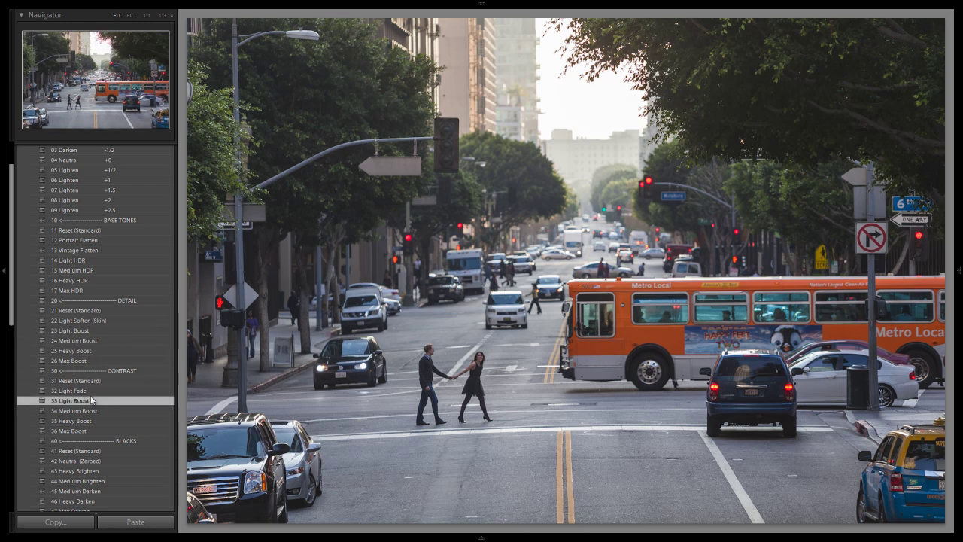
pyautogui.scroll(-3, 96, 386)
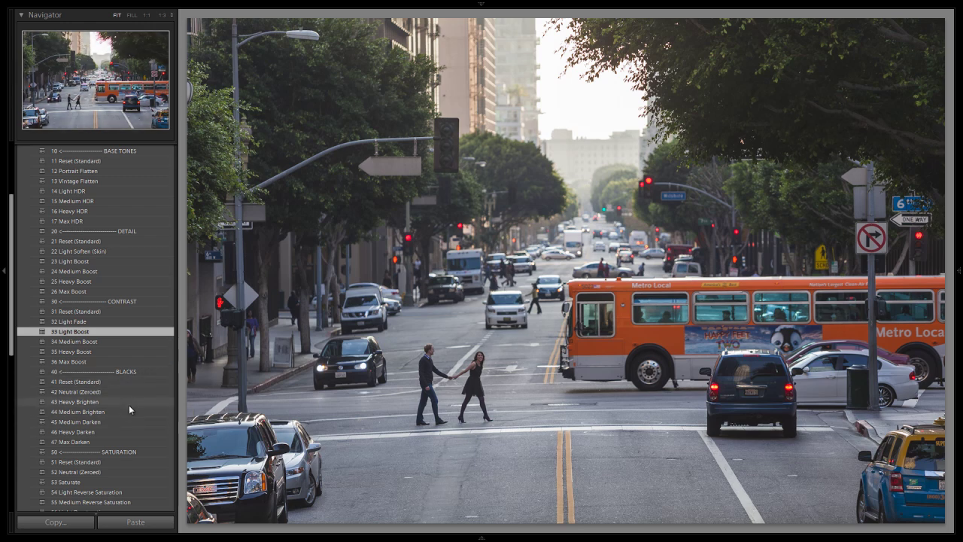
pyautogui.scroll(-8, 124, 398)
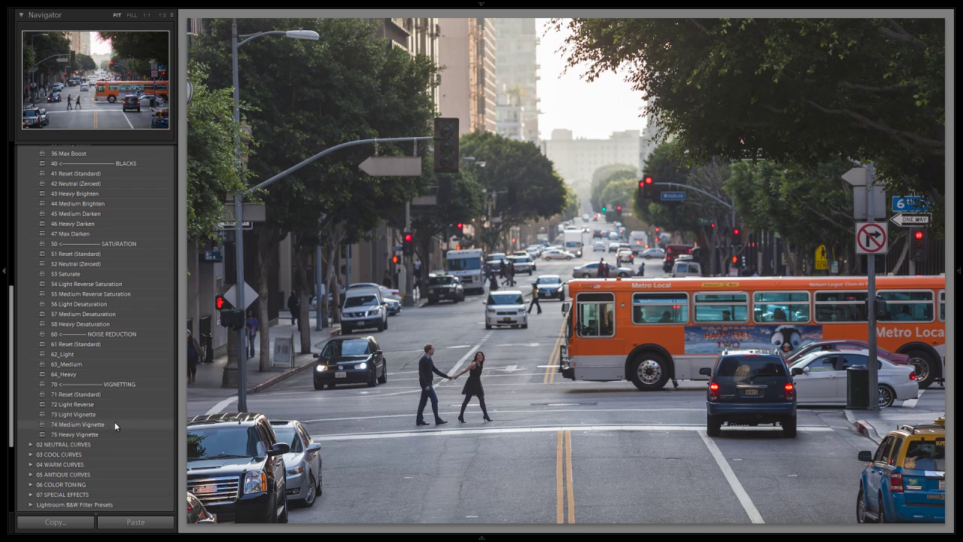
pyautogui.scroll(3, 114, 421)
pyautogui.scroll(-3, 107, 426)
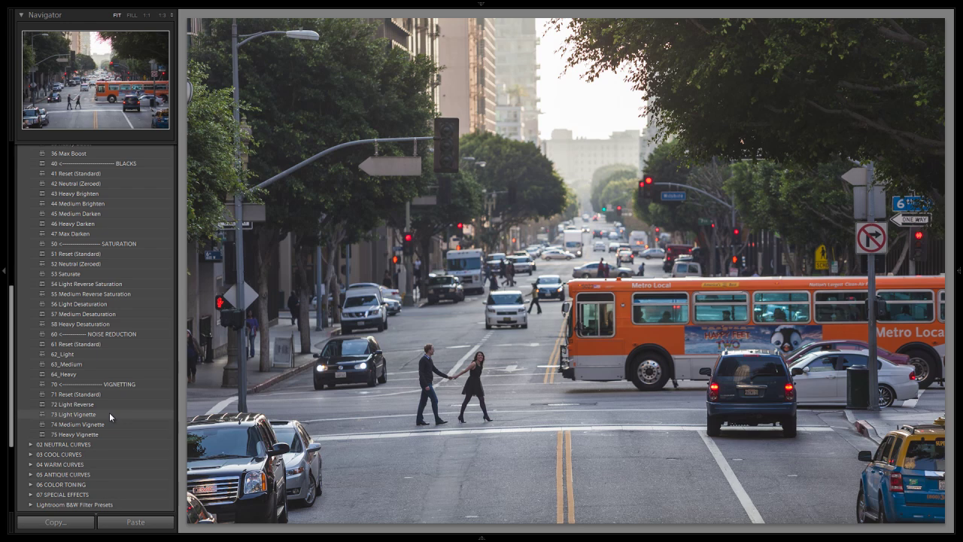
pyautogui.scroll(10, 107, 412)
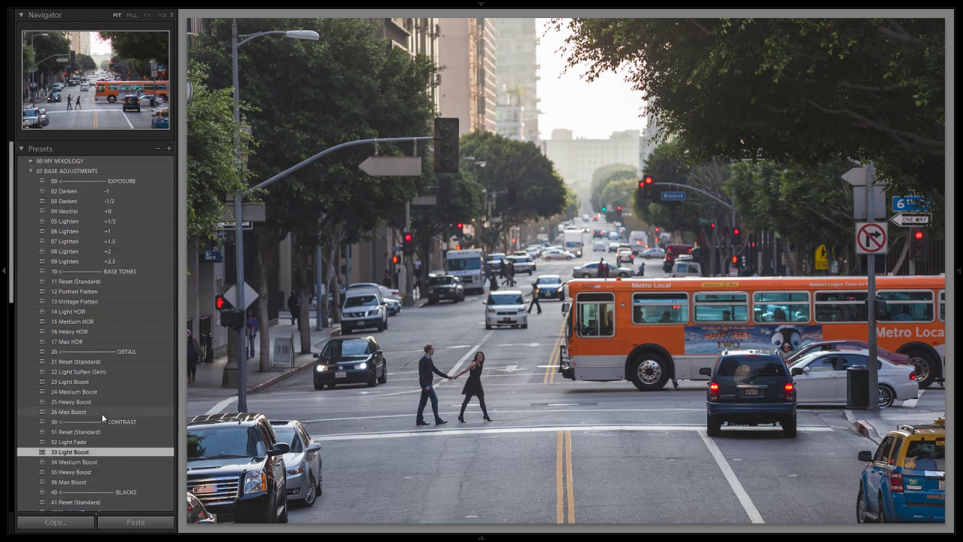
# Apply the 05 ANTIQUE CURVES > 31 B&W preset to the street photo.
pyautogui.click(31, 171)
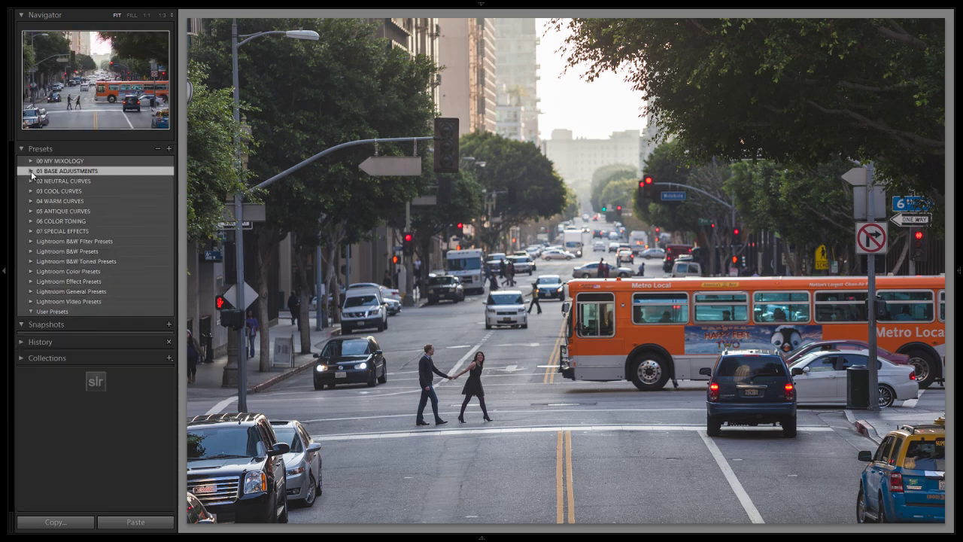
pyautogui.click(30, 211)
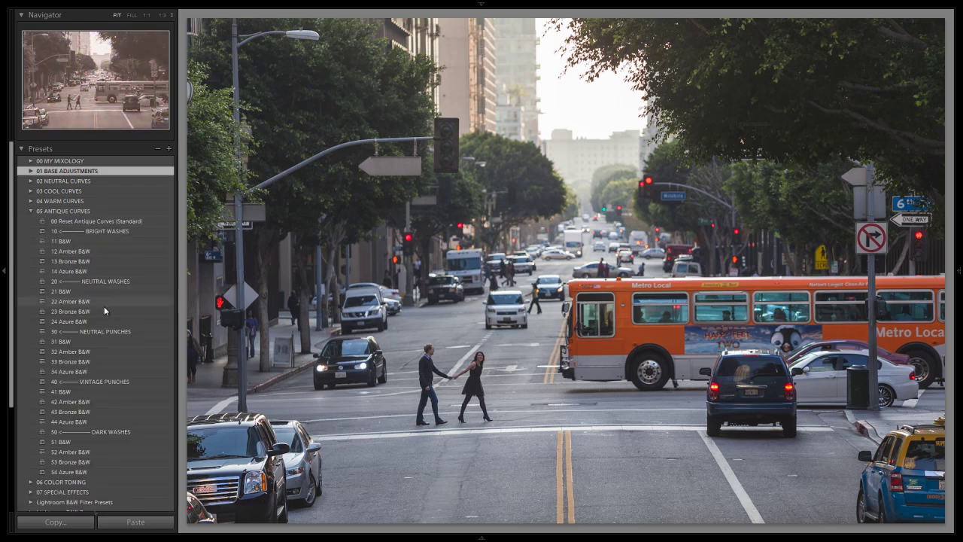
pyautogui.click(93, 343)
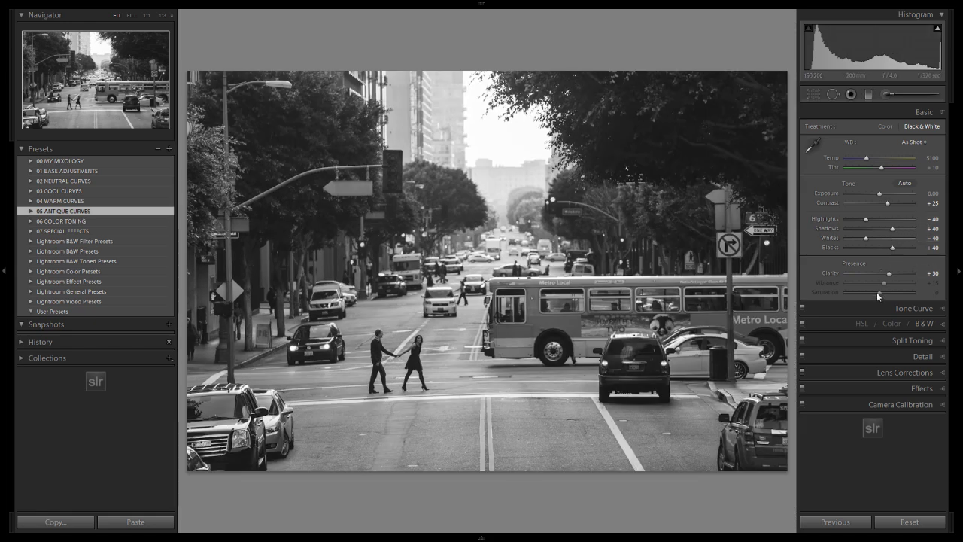
# Lower the Shadows slider in the Basic panel from +40 to +30.
pyautogui.click(887, 228)
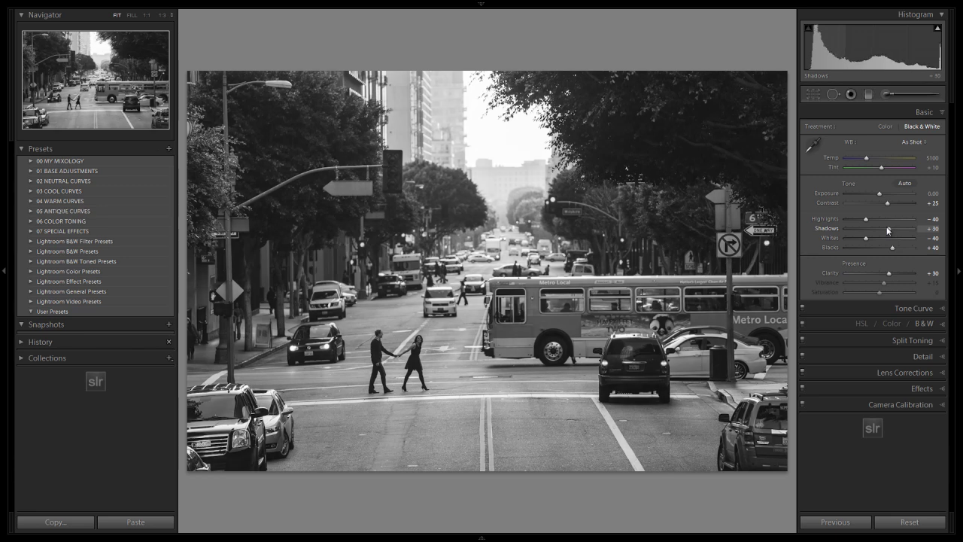
pyautogui.scroll(-1, 897, 250)
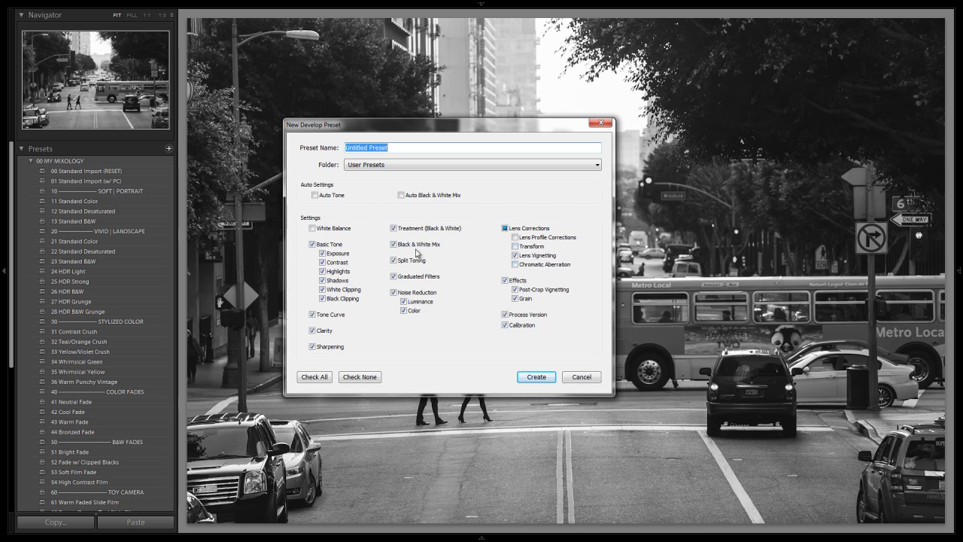
# File the new develop preset in the 00 MY MIXOLOGY folder.
pyautogui.click(392, 166)
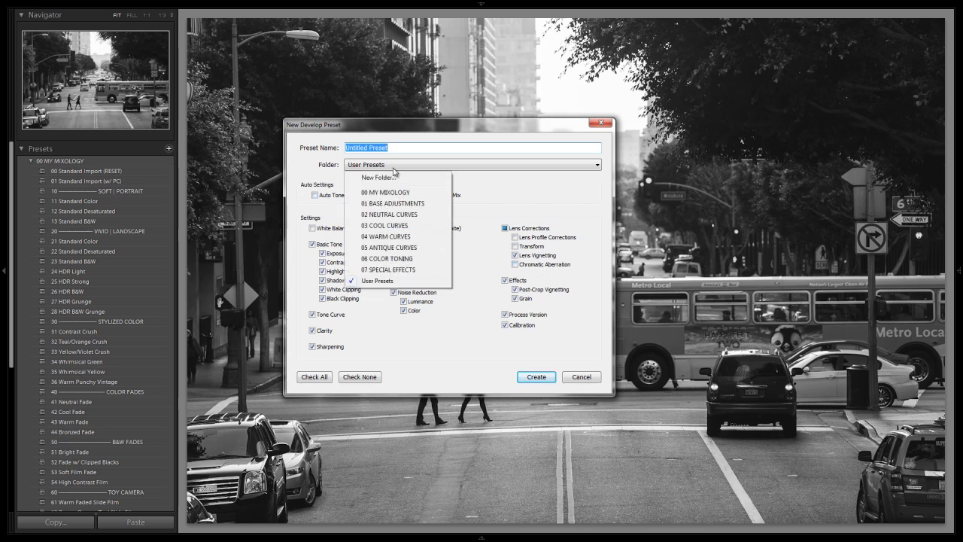
pyautogui.click(394, 192)
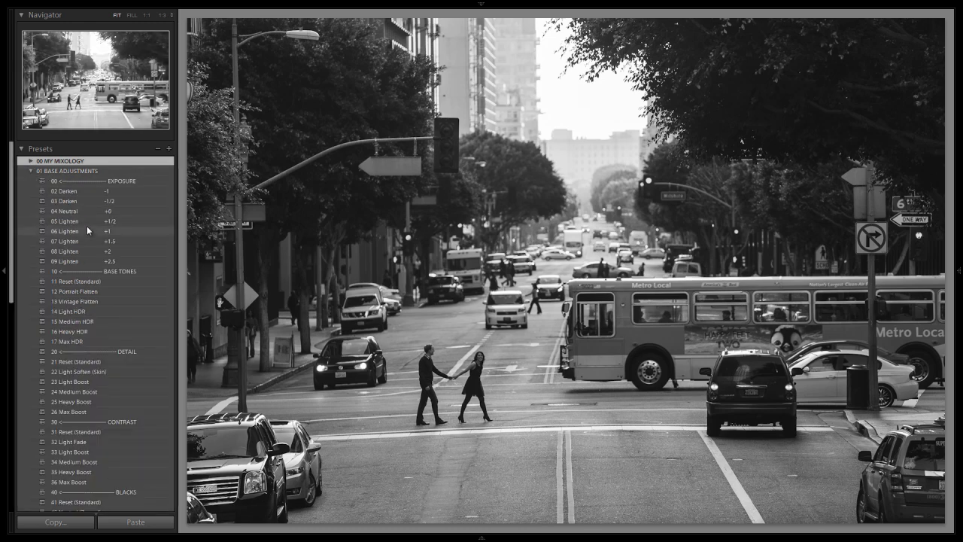
# Try the 05 Lighten +1/2 preset, then settle on 06 Lighten +1 for the street photo.
pyautogui.click(87, 227)
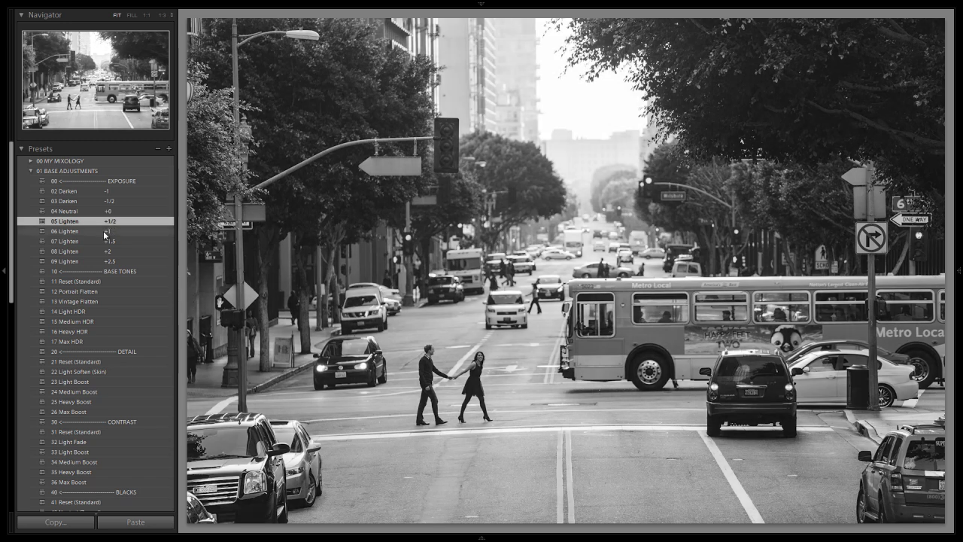
pyautogui.click(104, 232)
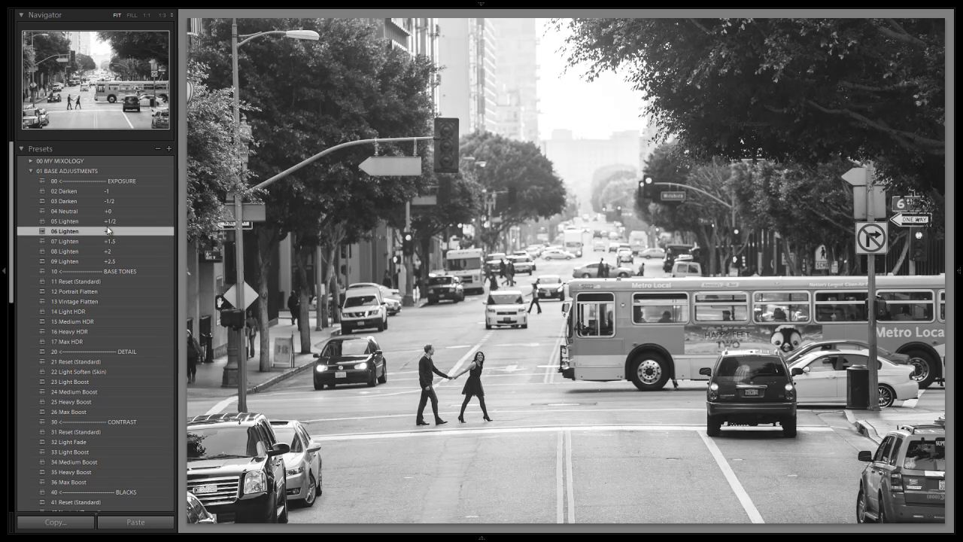